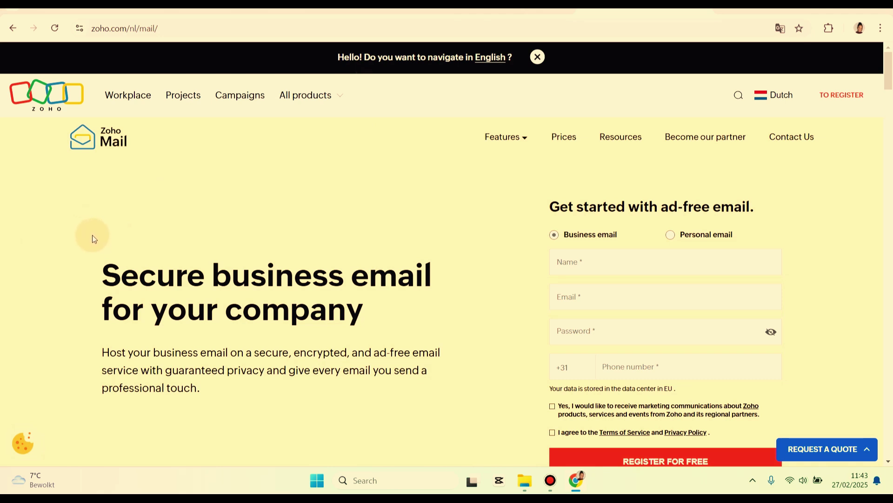
# Choose Business email and fill in the account holder's name, email address, password and phone number
pyautogui.click(554, 235)
pyautogui.click(572, 260)
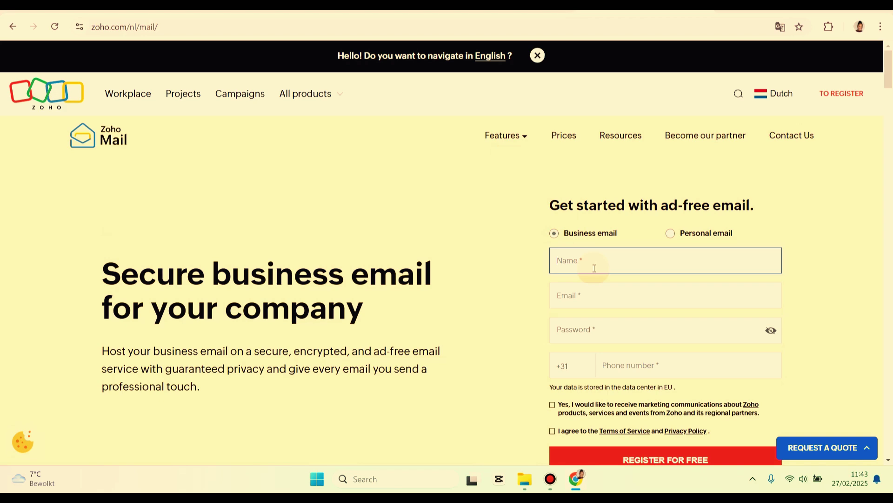
pyautogui.click(580, 295)
pyautogui.scroll(-2, 587, 307)
pyautogui.click(580, 218)
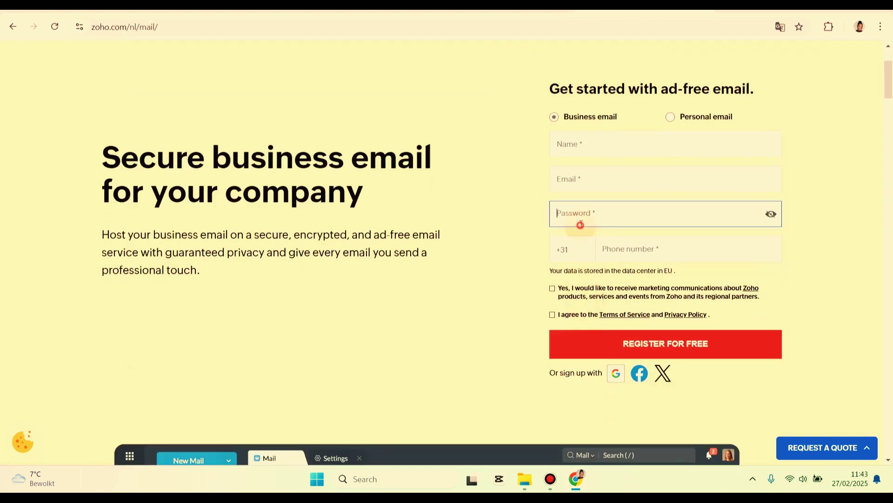
pyautogui.click(539, 245)
pyautogui.click(648, 252)
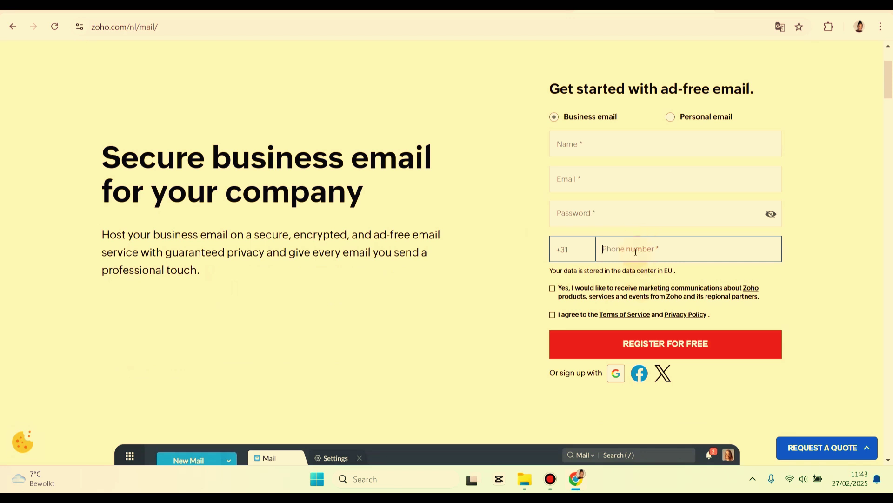
# Agree to marketing communications and the terms of service and privacy policy
pyautogui.click(552, 288)
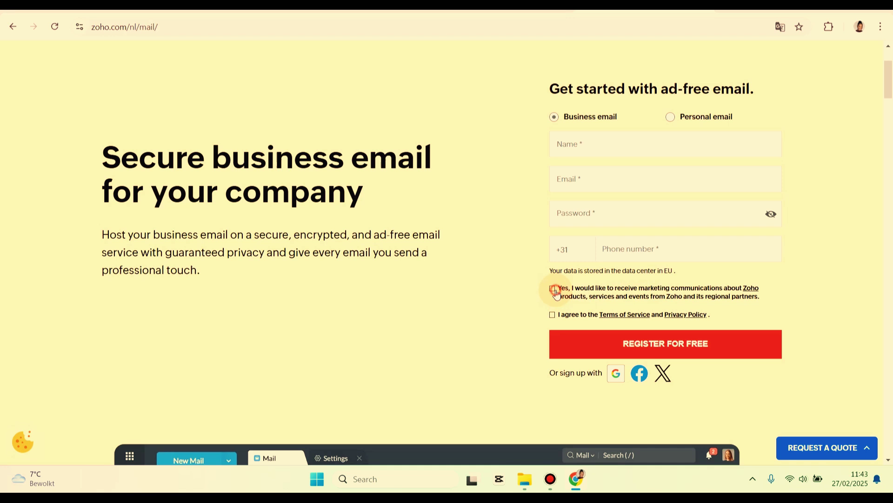
pyautogui.click(552, 315)
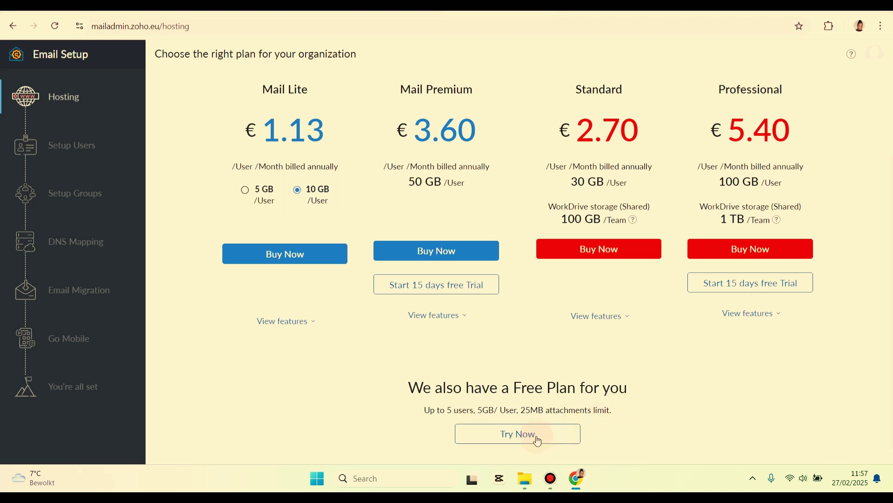
pyautogui.scroll(-1, 527, 295)
# Pick the Free Plan and start entering the existing domain name
pyautogui.click(507, 413)
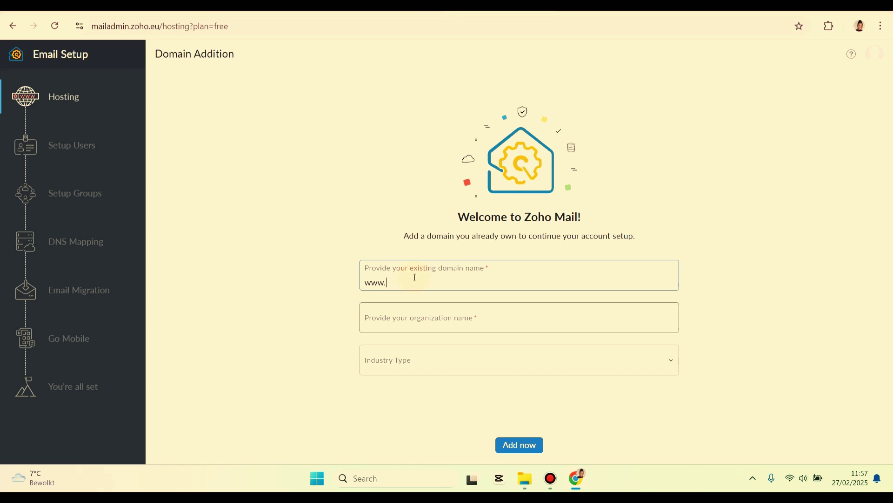
pyautogui.click(413, 277)
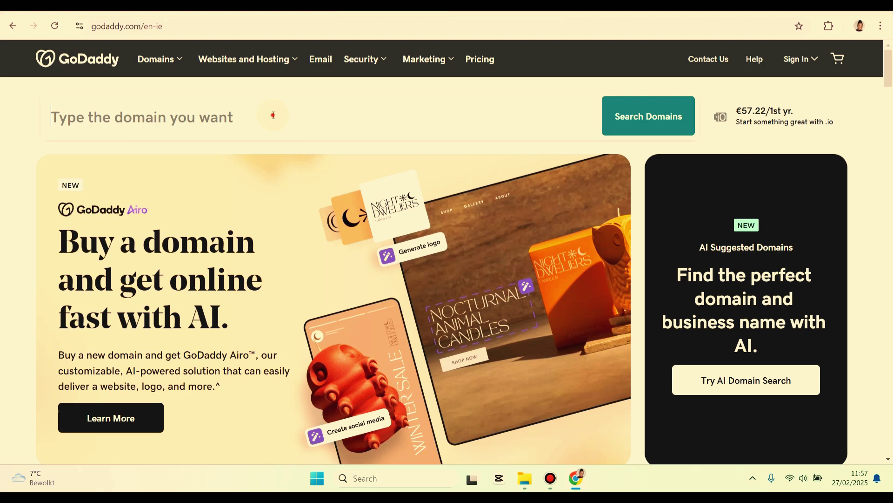
pyautogui.write('lummaviv.com')
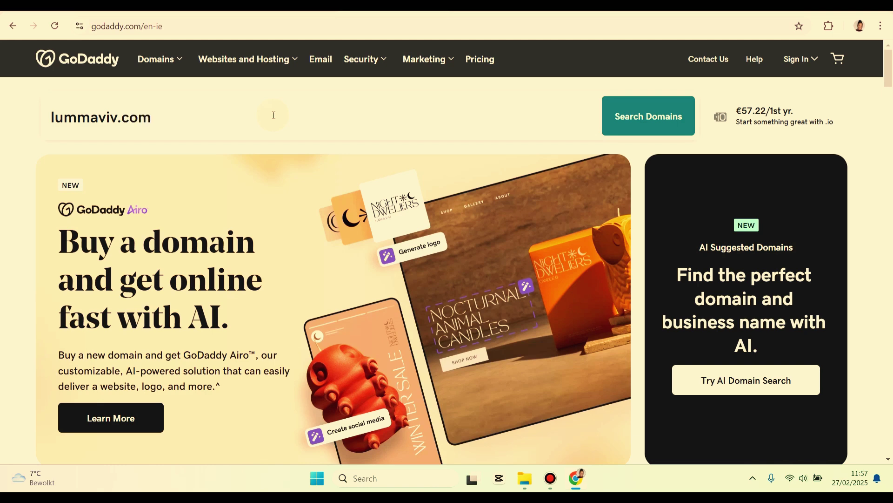
# Search GoDaddy for lummaviv.com and select the available exact-match .com domain
pyautogui.click(661, 119)
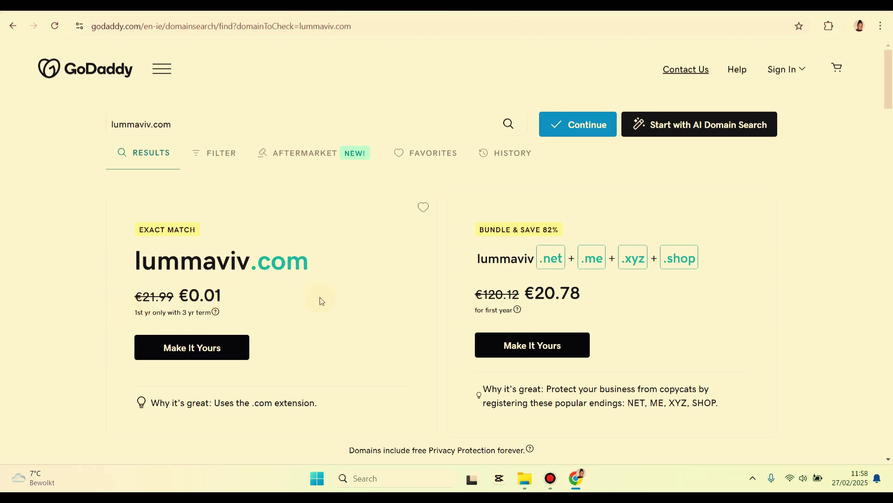
pyautogui.click(190, 342)
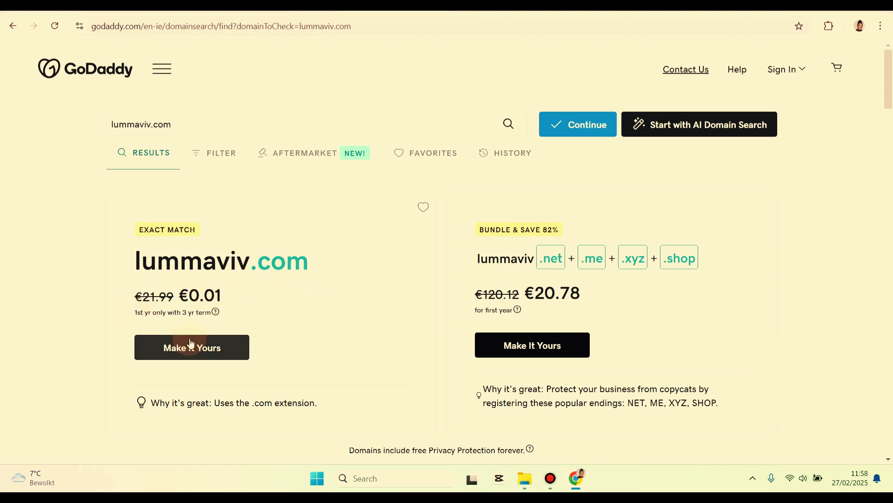
pyautogui.scroll(-10, 730, 261)
pyautogui.scroll(-1, 657, 284)
pyautogui.scroll(-1, 655, 286)
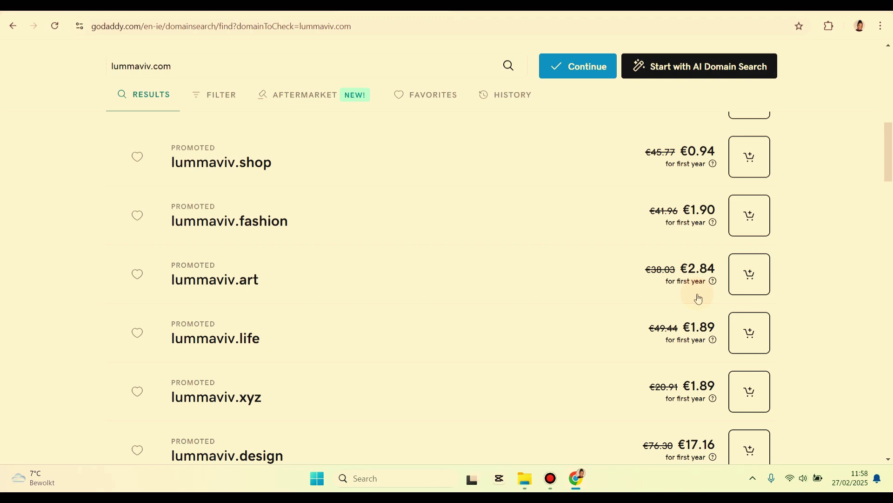
pyautogui.scroll(-1, 698, 298)
pyautogui.scroll(3, 666, 295)
pyautogui.scroll(5, 412, 203)
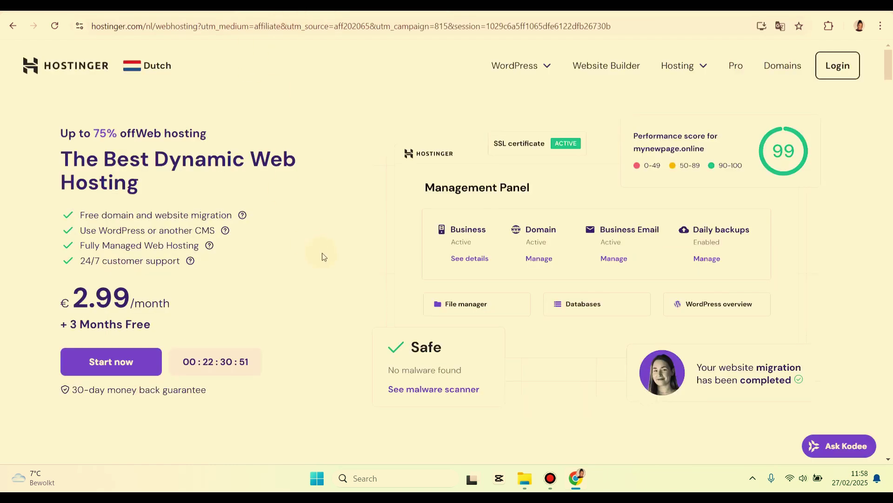
pyautogui.scroll(-1, 207, 285)
pyautogui.scroll(1, 793, 154)
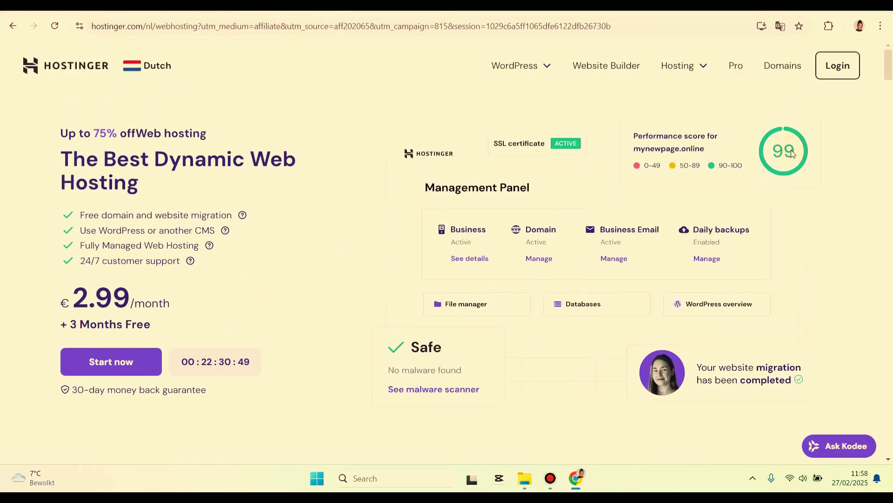
# Search Hostinger's Domains page for lummaviv to compare first-year extension prices
pyautogui.click(770, 65)
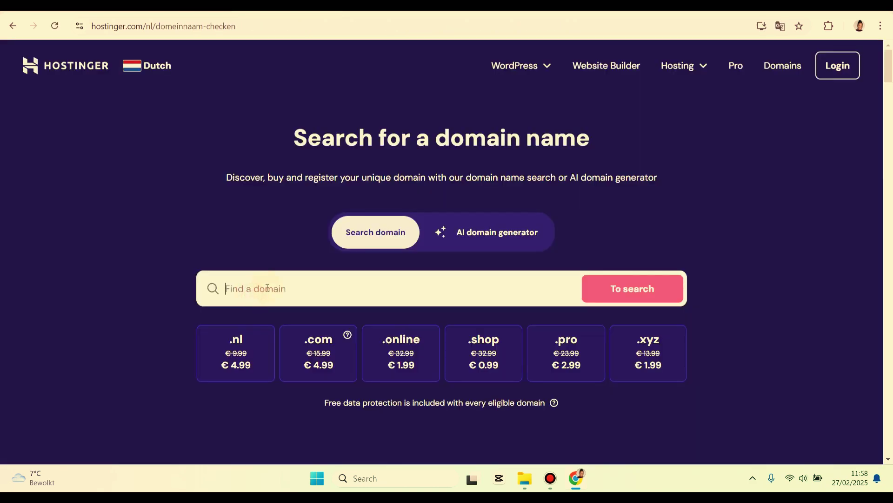
pyautogui.write('lummaviv')
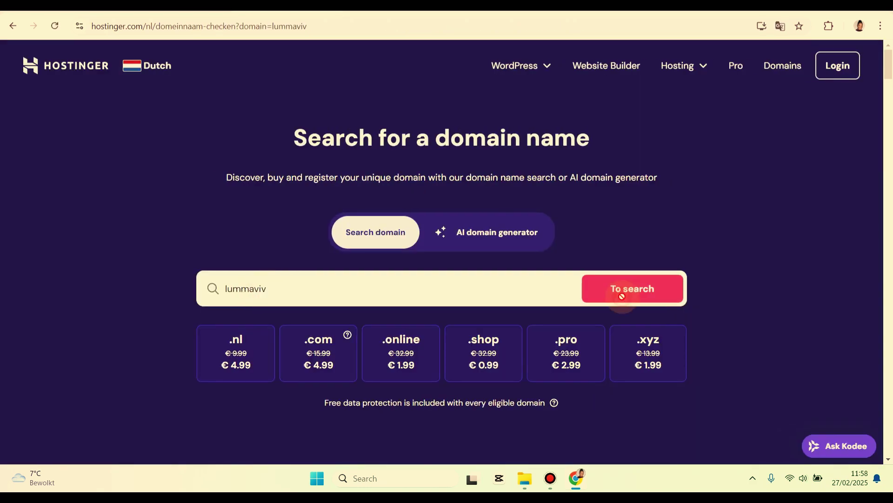
pyautogui.click(620, 294)
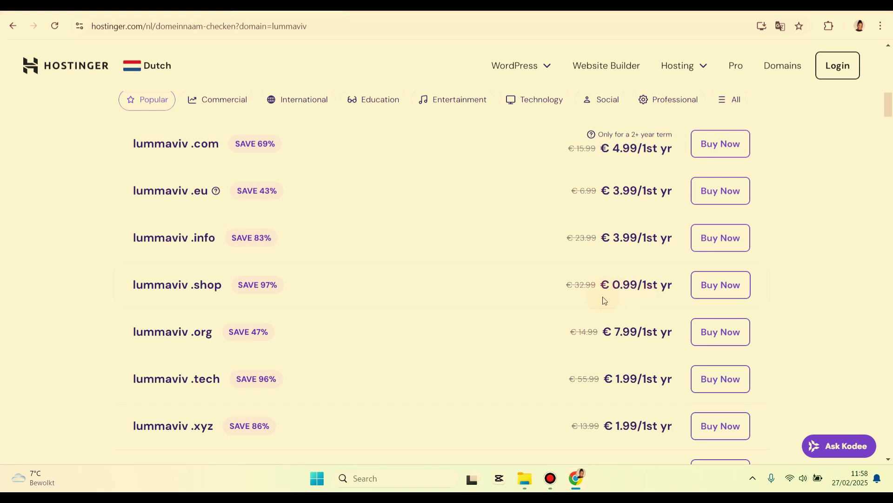
pyautogui.scroll(1, 601, 278)
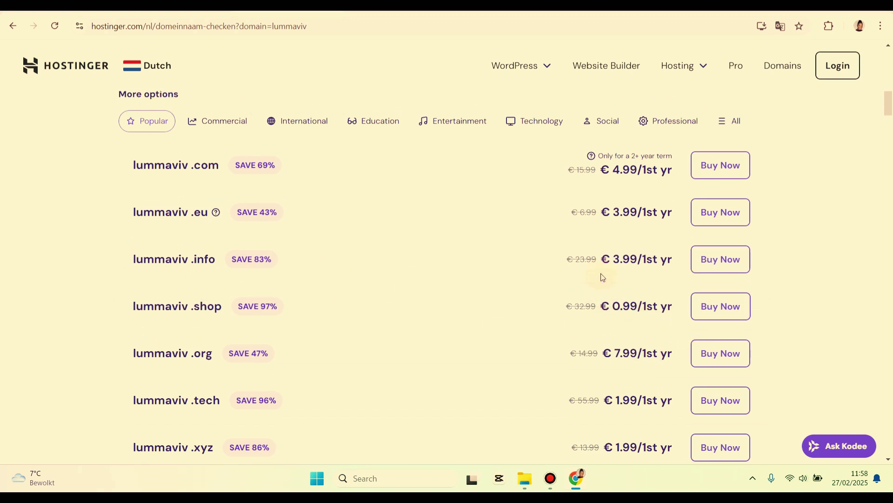
pyautogui.scroll(5, 601, 278)
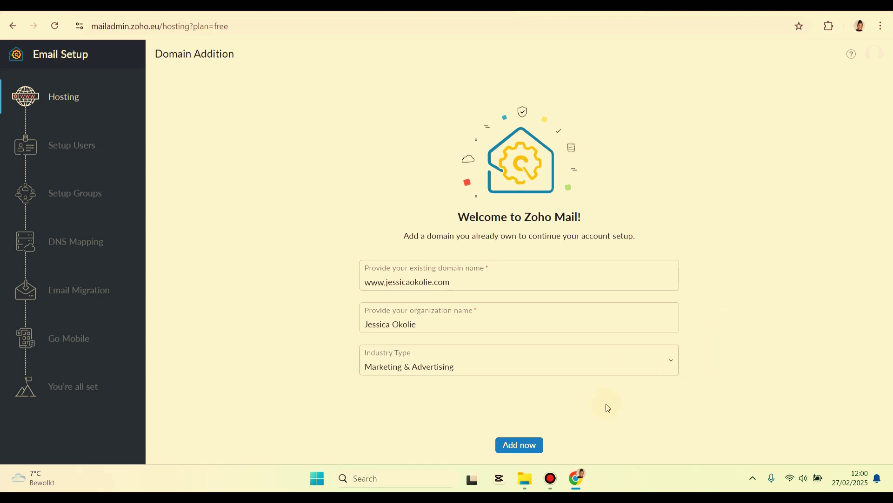
# Add the filled-in domain to the mail setup and proceed to domain ownership verification
pyautogui.click(527, 448)
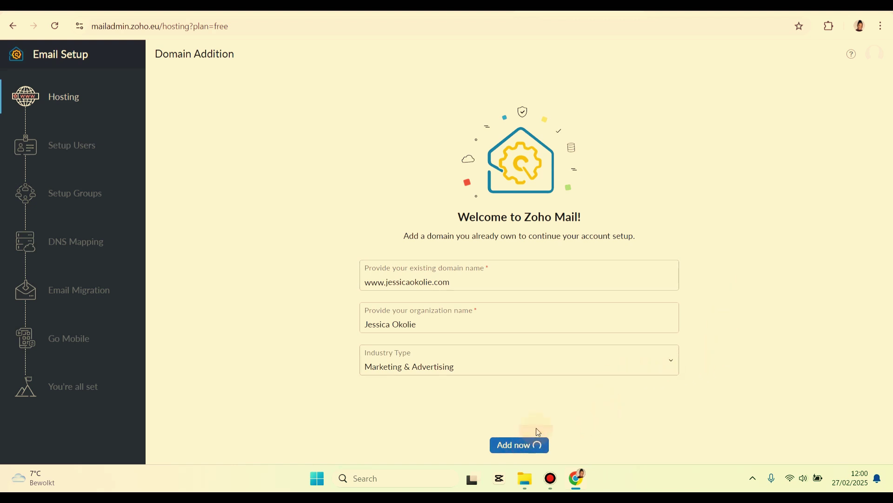
pyautogui.click(527, 335)
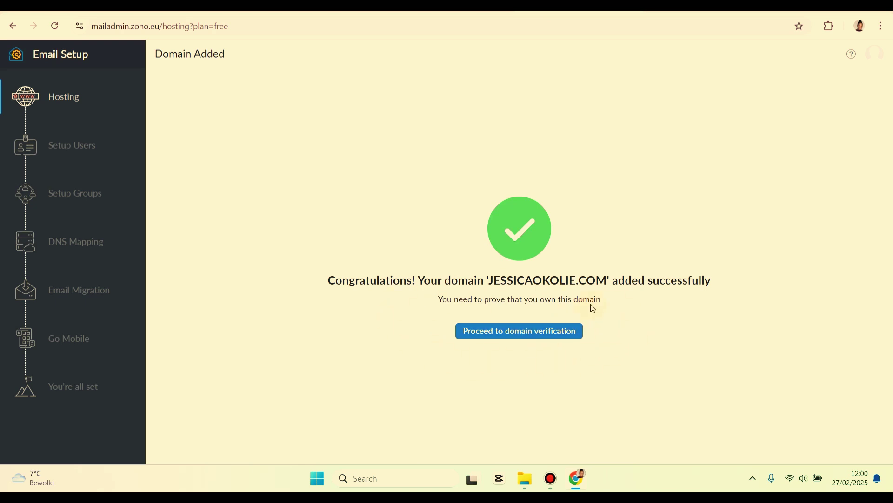
pyautogui.click(557, 335)
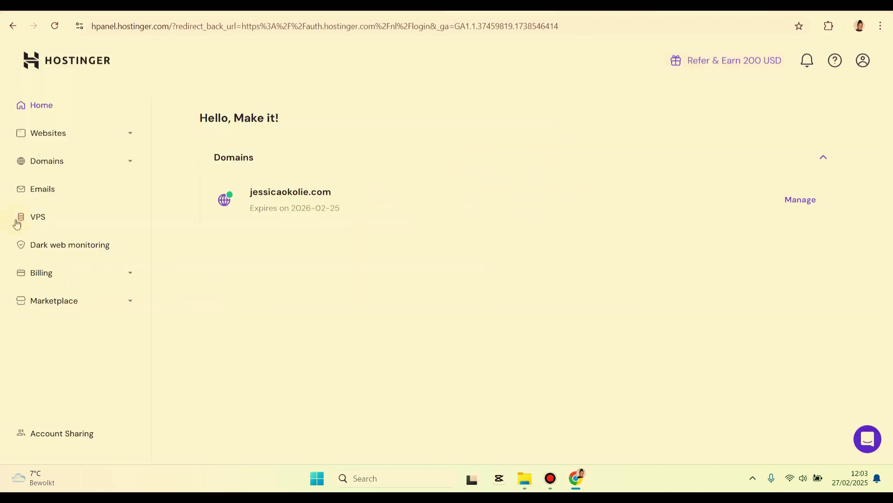
# Go to the DNS records for jessicaokolie.com in Hostinger and set the new record type to TXT
pyautogui.click(54, 165)
pyautogui.click(75, 194)
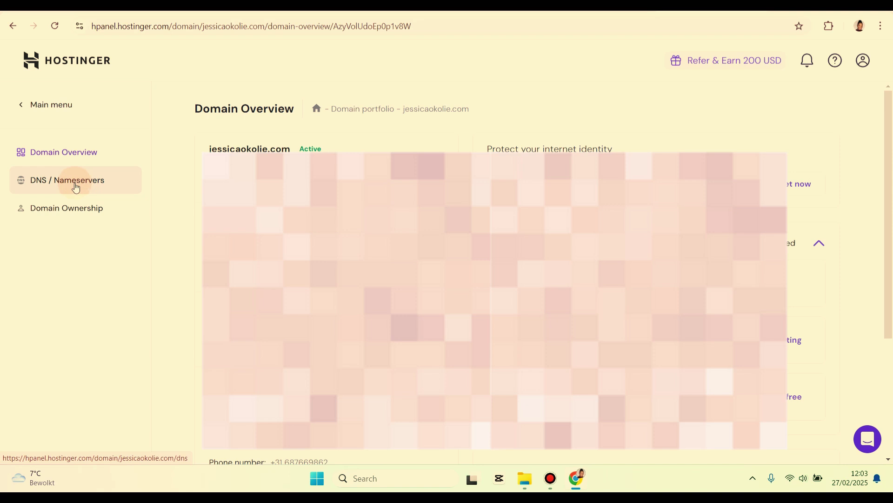
pyautogui.click(76, 187)
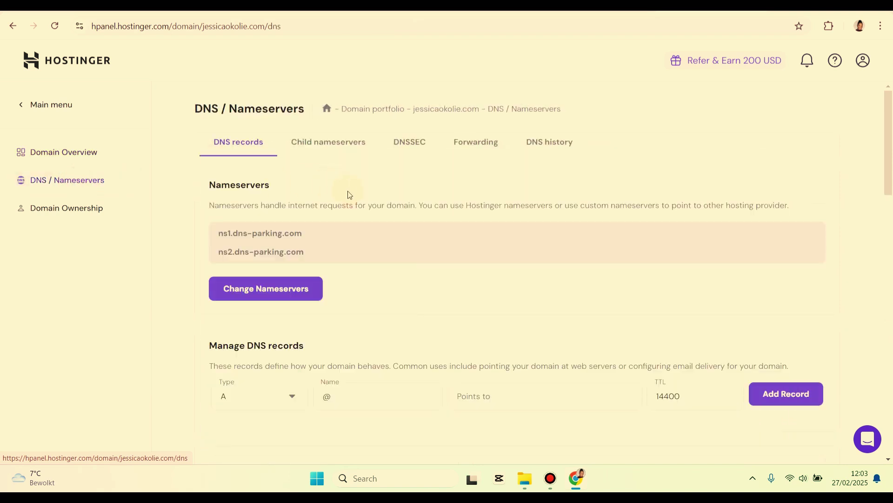
pyautogui.scroll(-1, 383, 230)
pyautogui.scroll(-1, 376, 230)
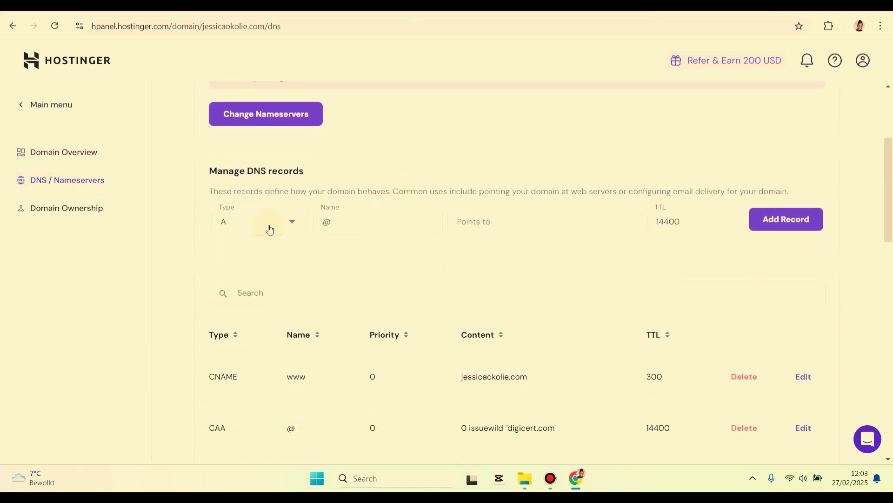
pyautogui.scroll(-1, 260, 182)
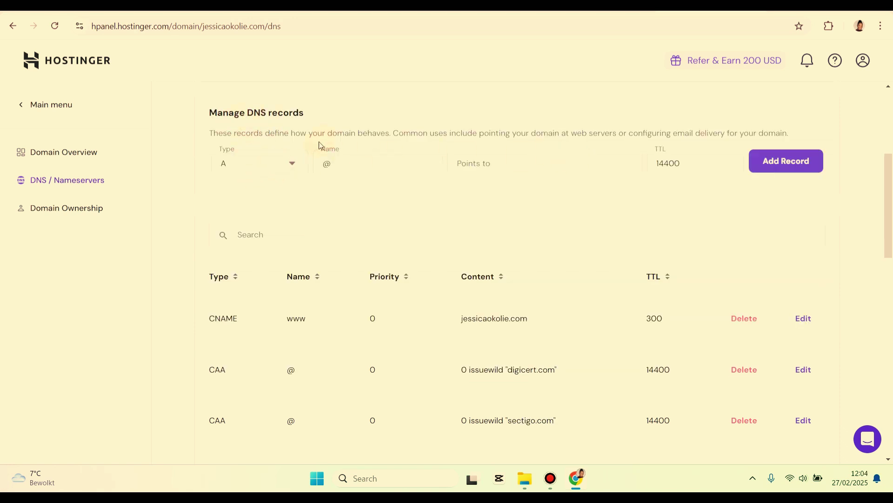
pyautogui.click(292, 168)
pyautogui.click(236, 338)
# Copy Zoho's verification value, paste it as the TXT value and save the new record
pyautogui.click(482, 162)
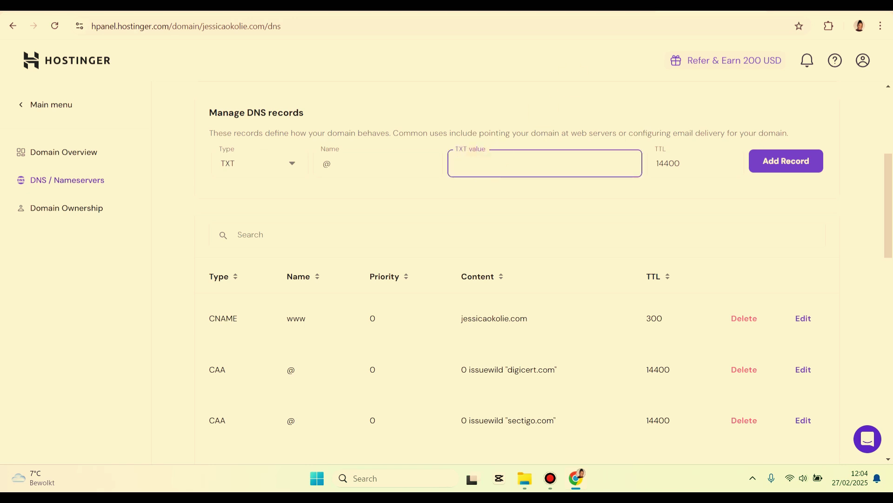
pyautogui.hotkey('ctrl', 'Tab')
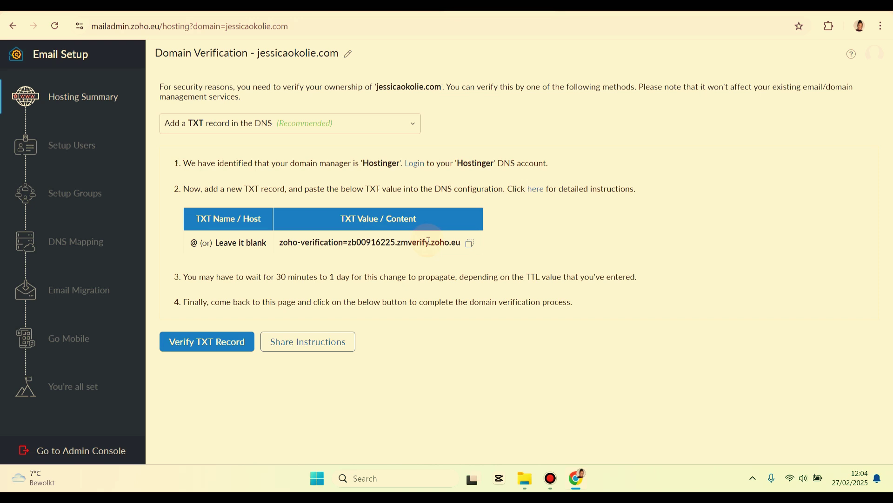
pyautogui.click(465, 249)
pyautogui.hotkey('ctrl', 'Tab')
pyautogui.click(502, 161)
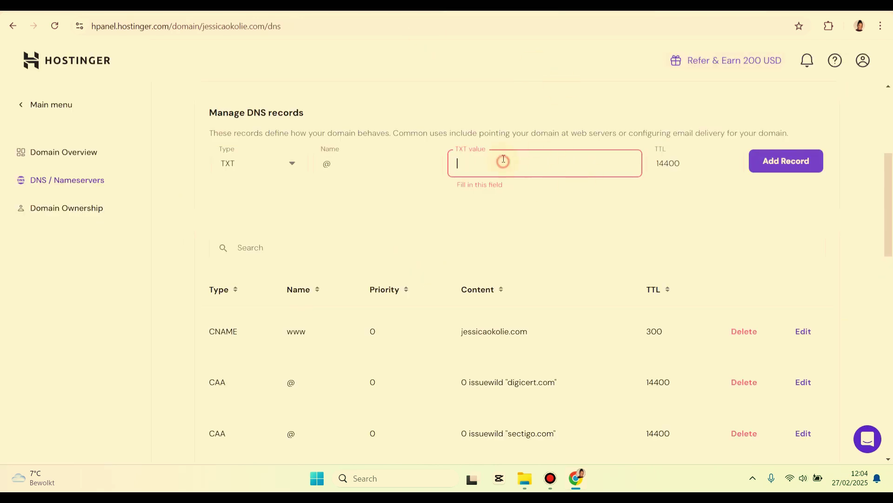
pyautogui.hotkey('ctrl', 'v')
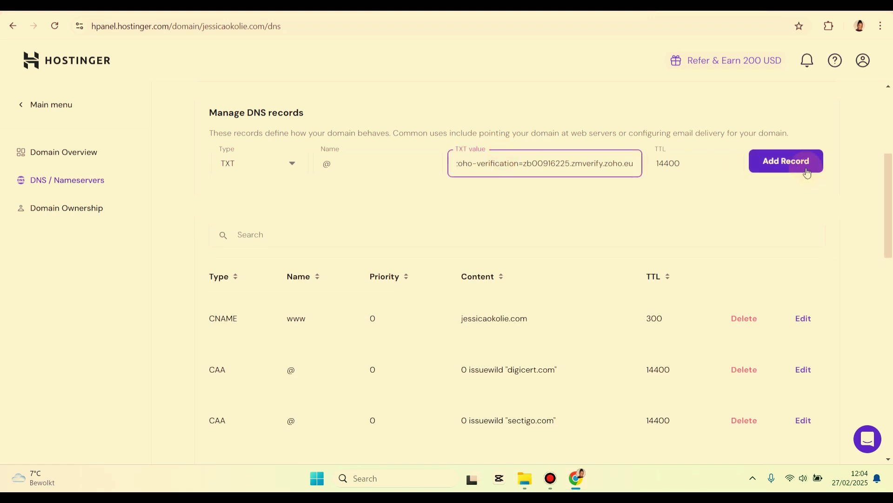
pyautogui.click(800, 161)
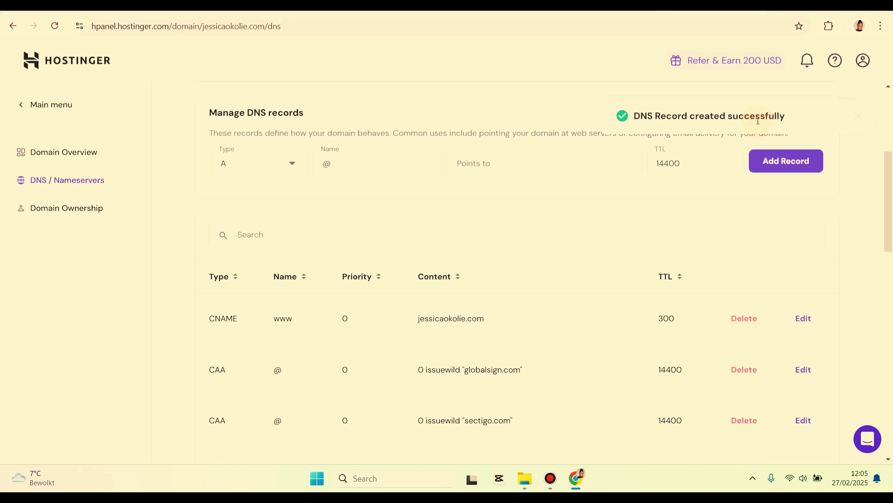
# Return to Zoho and verify jessicaokolie.com ownership via the TXT record
pyautogui.click(571, 11)
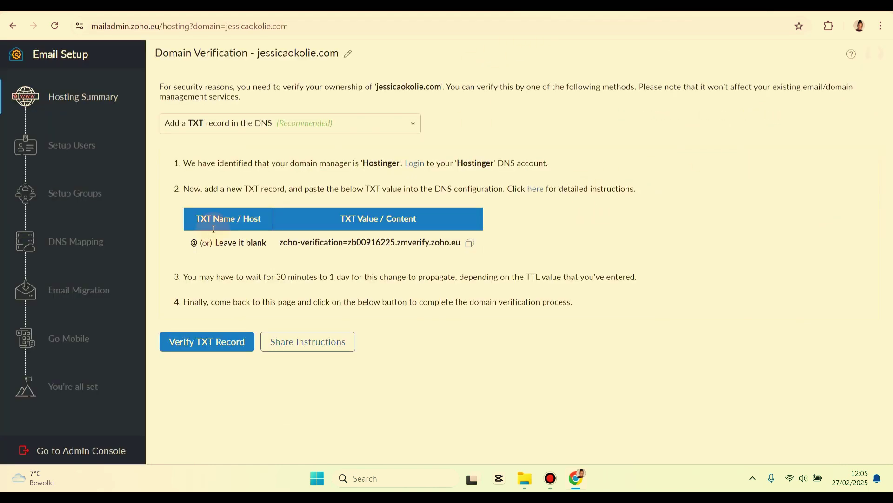
pyautogui.moveTo(75, 242)
pyautogui.click(196, 347)
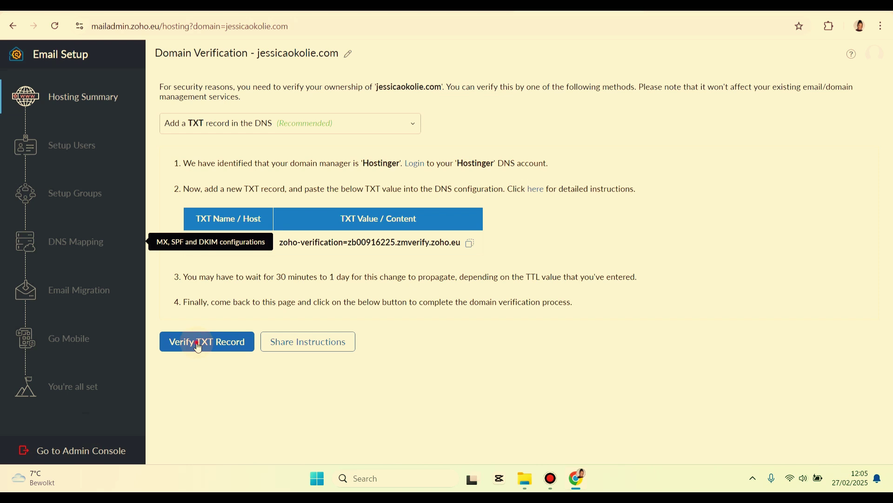
pyautogui.click(198, 347)
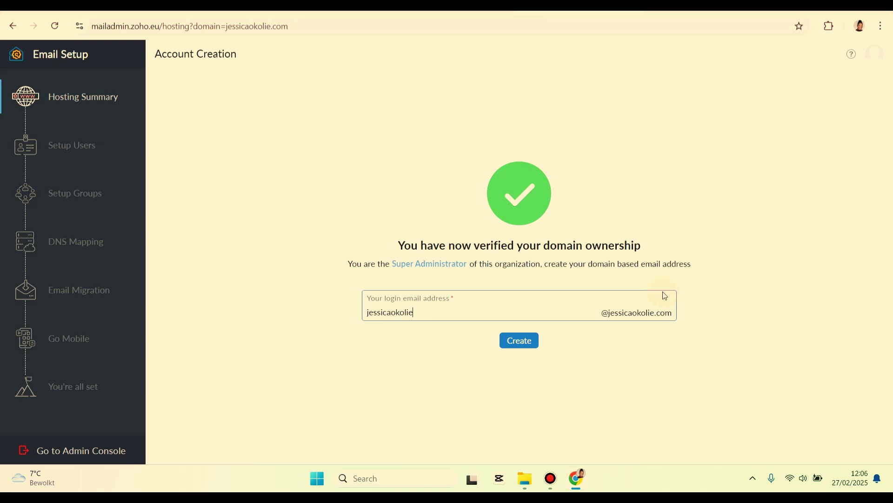
pyautogui.click(422, 309)
pyautogui.doubleClick(422, 309)
pyautogui.press('BackSpace')
pyautogui.click(528, 343)
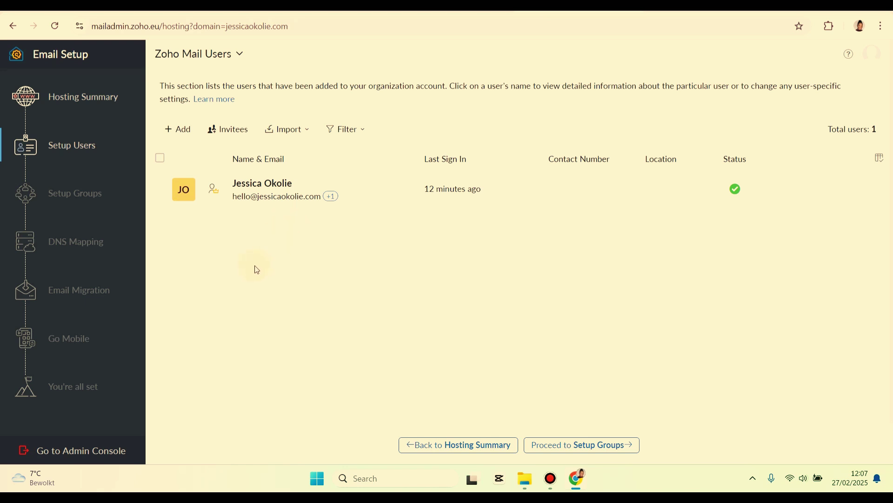
pyautogui.click(175, 129)
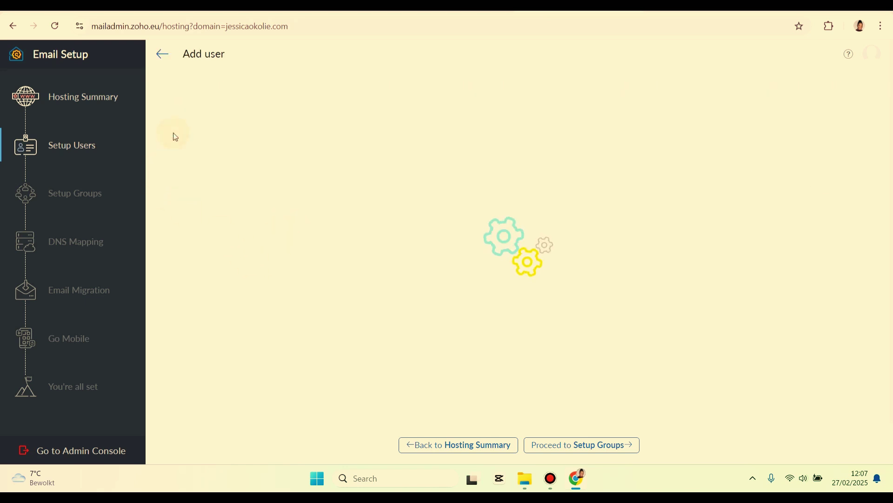
pyautogui.click(217, 140)
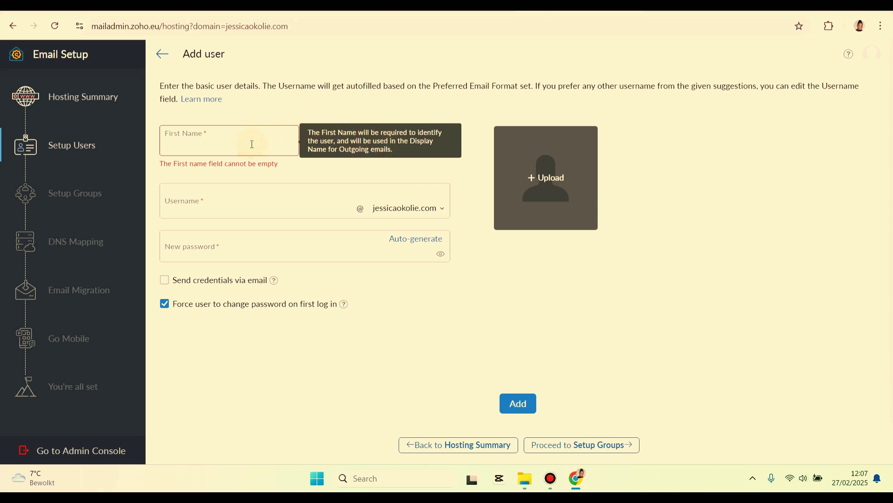
pyautogui.write('N')
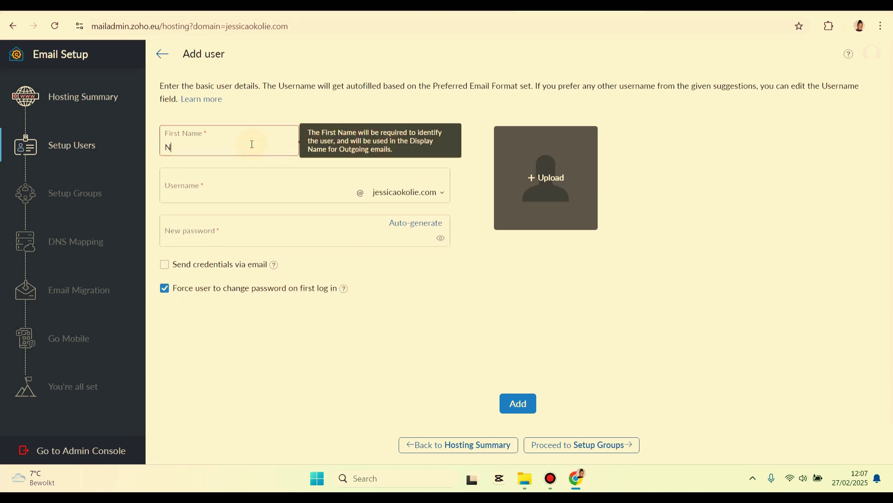
pyautogui.write('ick')
pyautogui.click(236, 185)
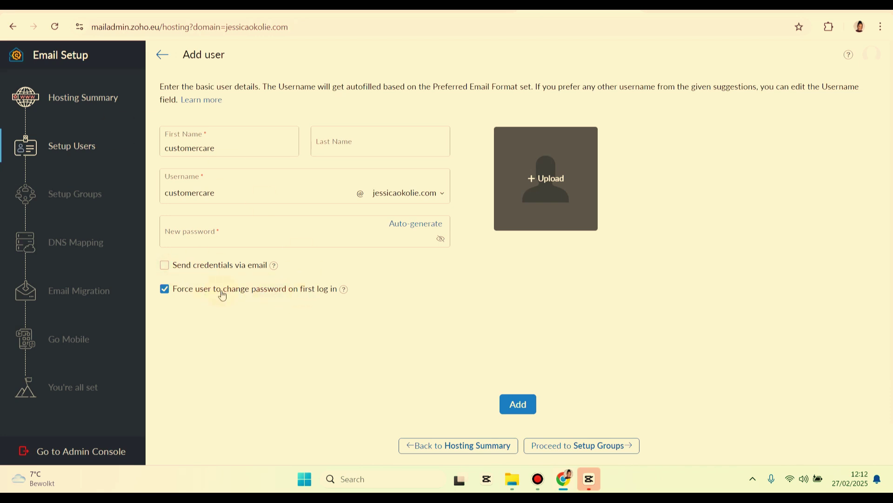
pyautogui.click(245, 203)
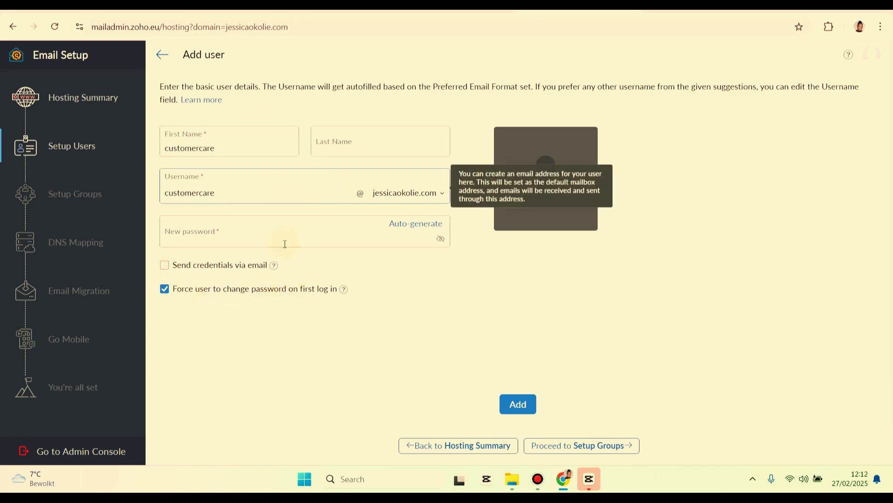
pyautogui.click(405, 226)
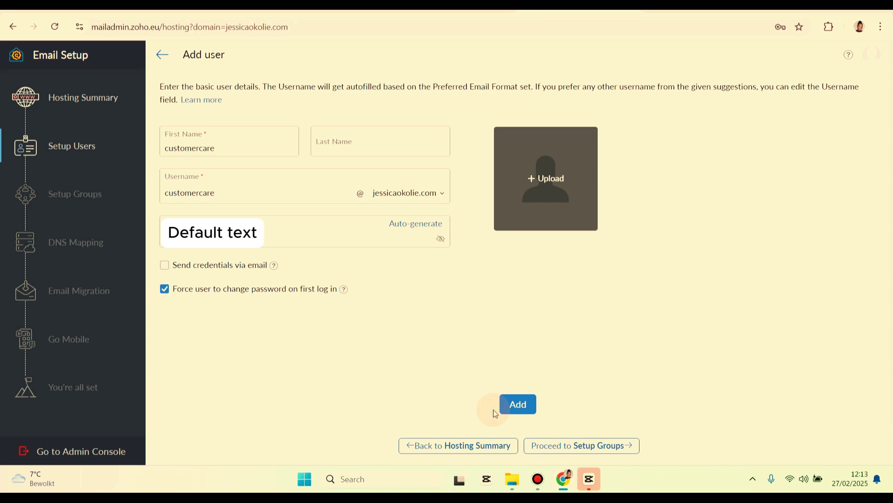
pyautogui.click(516, 405)
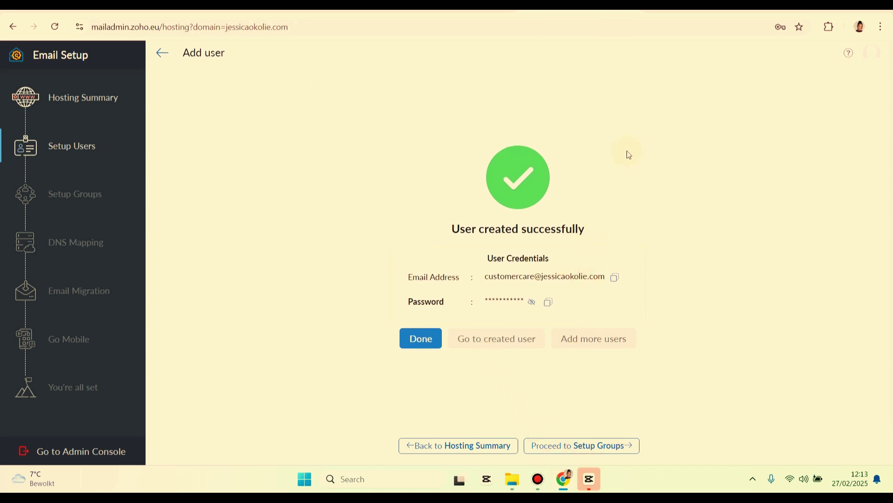
# Proceed past group setup to the DNS Mapping page listing MX, SPF and DKIM records
pyautogui.click(575, 448)
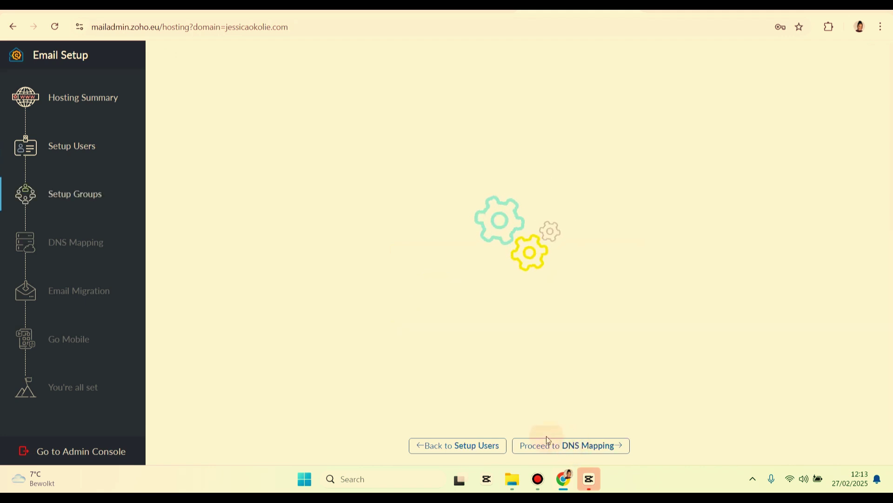
pyautogui.click(577, 452)
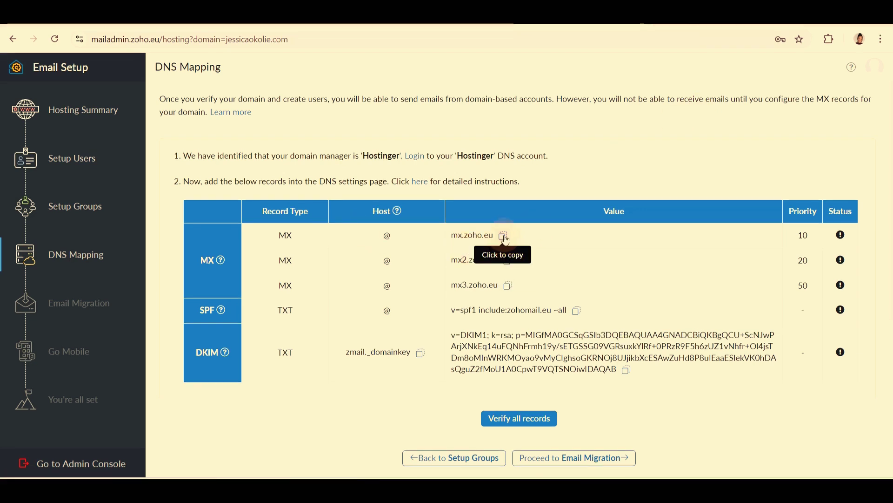
# Add an MX record pointing to mx.zoho.eu with priority 10
pyautogui.click(503, 237)
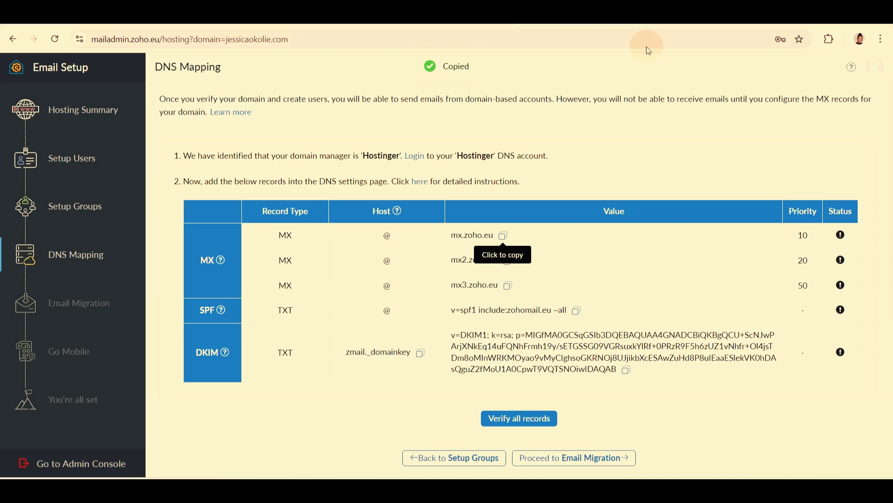
pyautogui.scroll(-2, 329, 251)
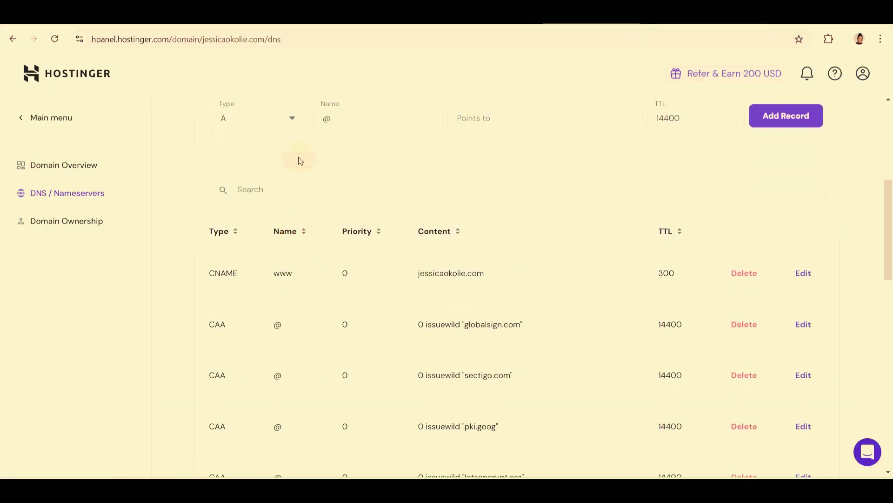
pyautogui.click(293, 235)
pyautogui.click(234, 294)
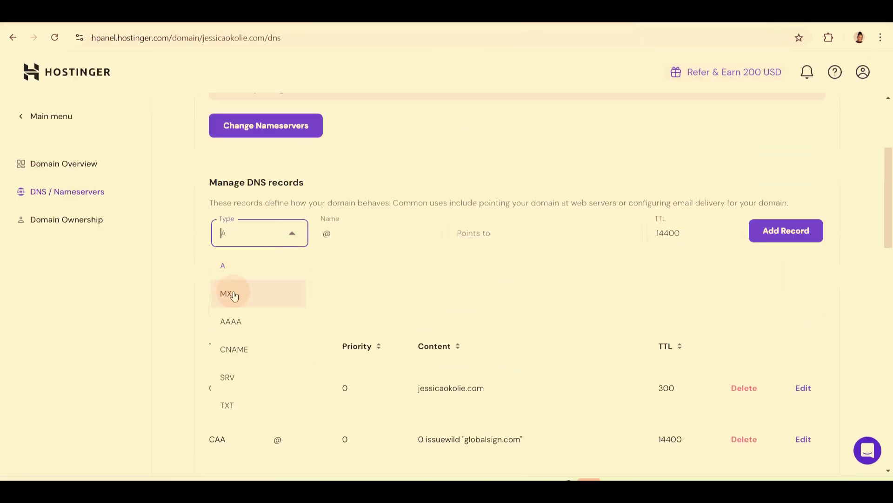
pyautogui.click(234, 294)
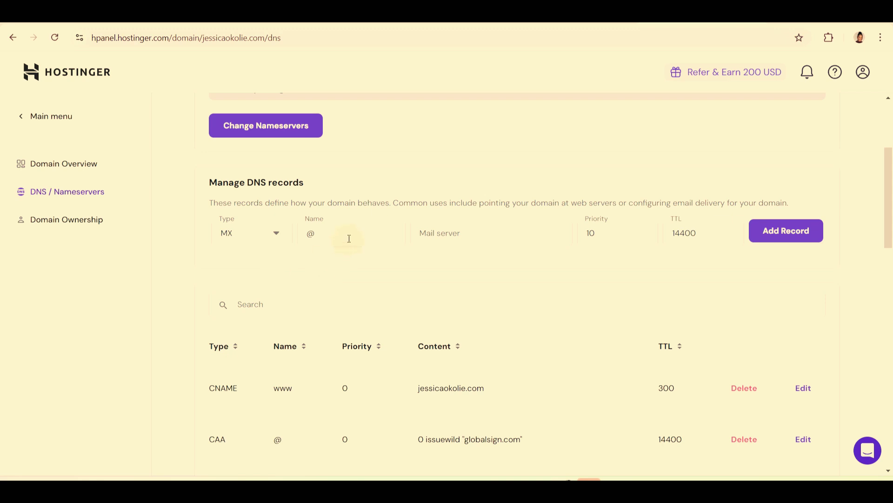
pyautogui.click(479, 240)
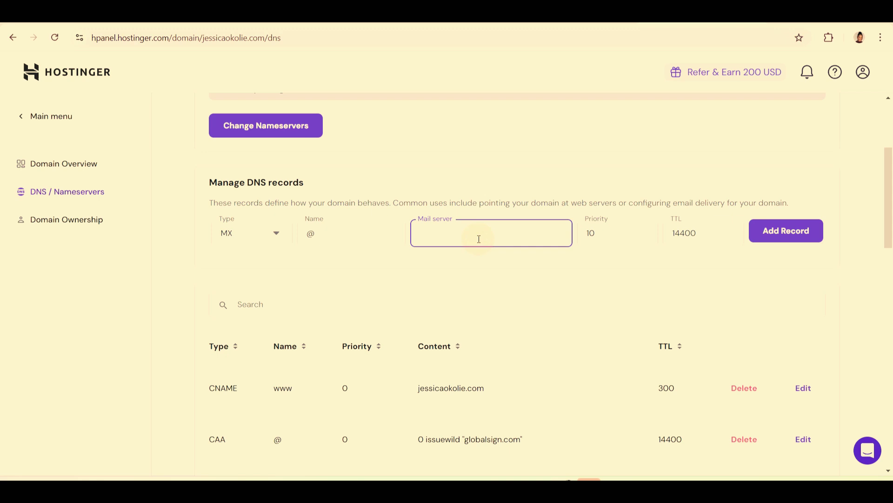
pyautogui.write('mx.zoho.eu')
pyautogui.click(786, 233)
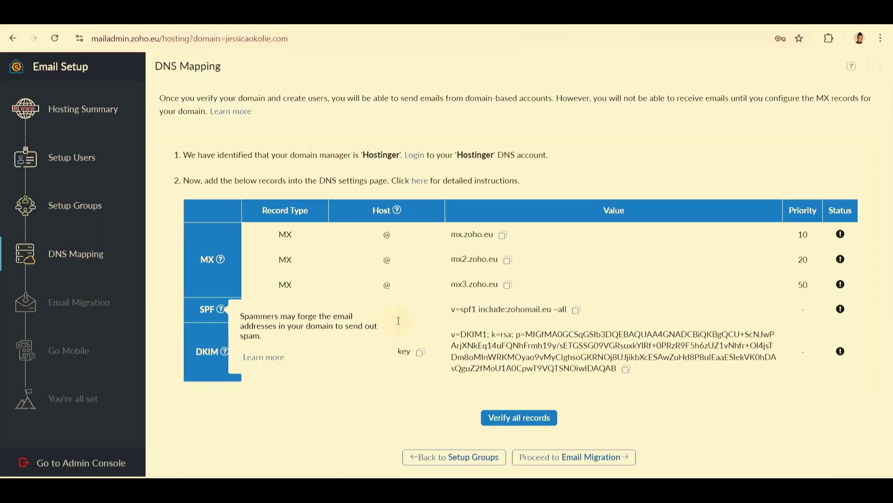
# Add a second MX record for mx2.zoho.eu with priority 20
pyautogui.click(510, 260)
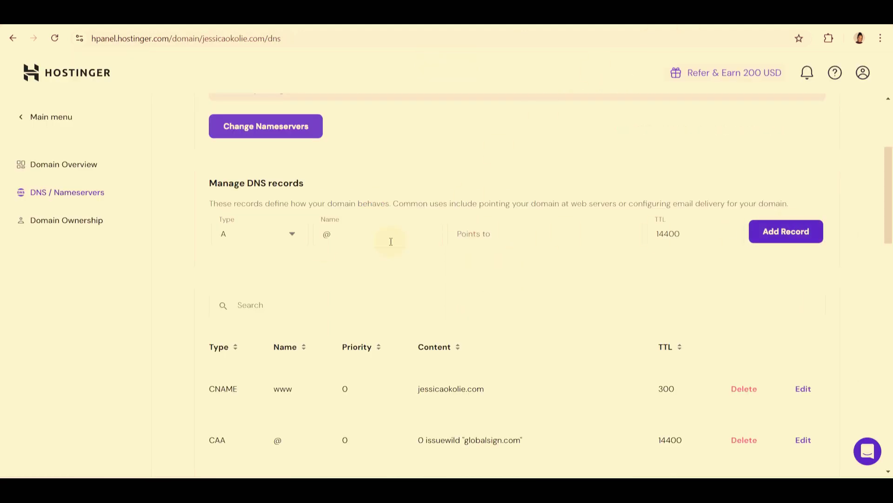
pyautogui.click(291, 241)
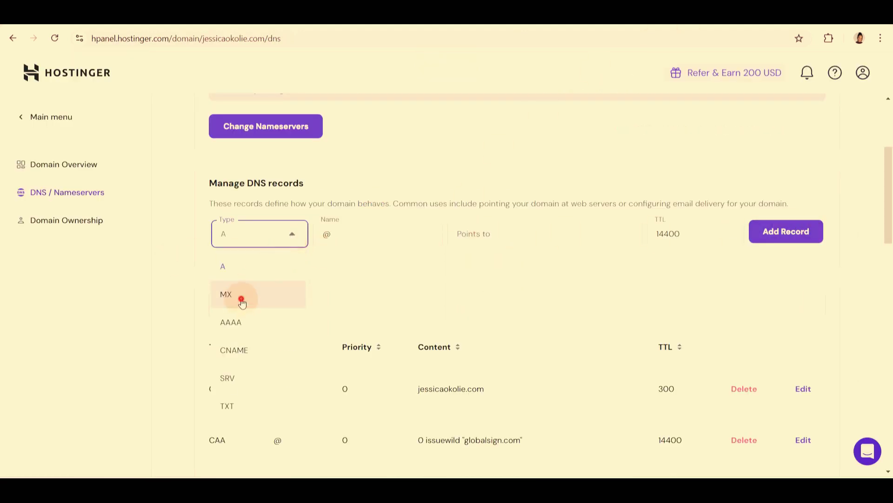
pyautogui.click(231, 294)
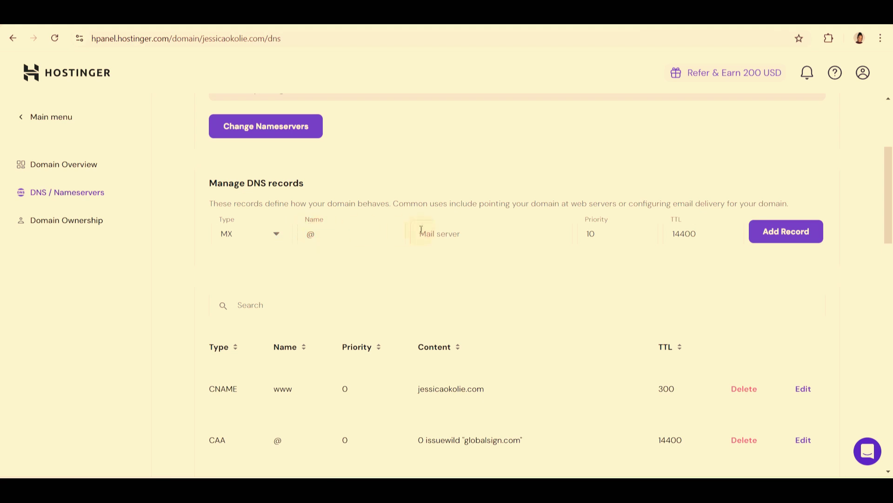
pyautogui.click(440, 227)
pyautogui.hotkey('ctrl', 'v')
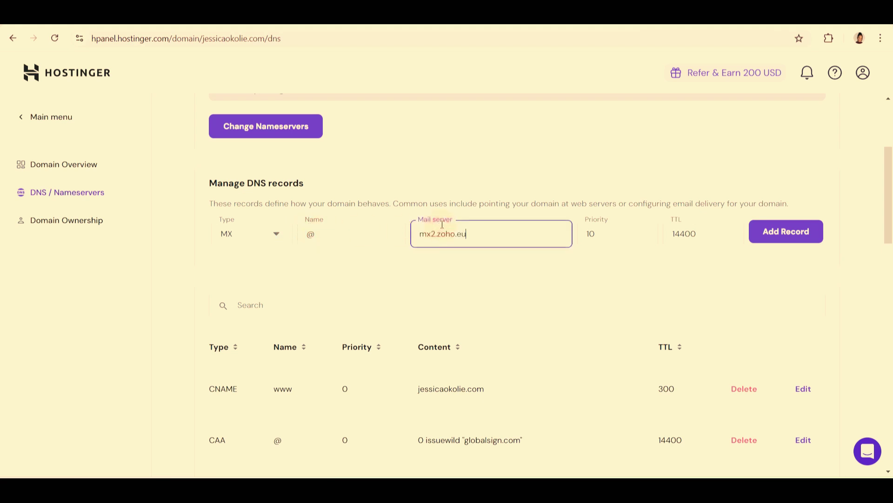
pyautogui.doubleClick(615, 228)
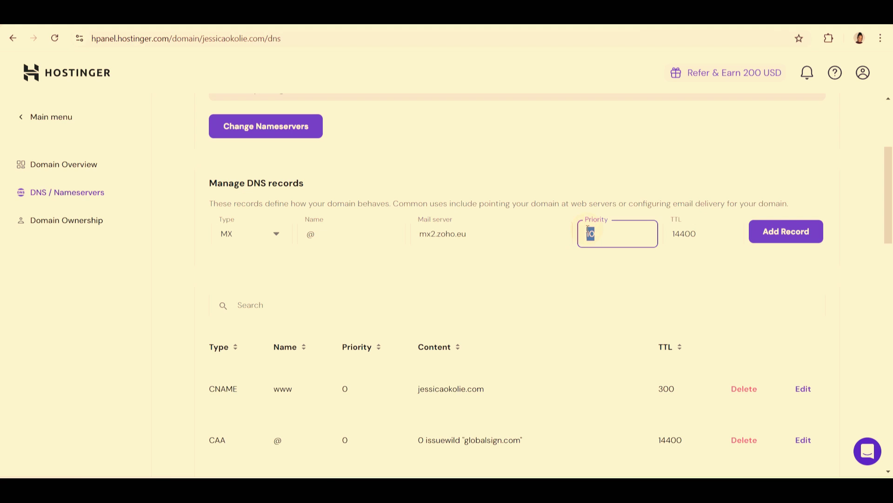
pyautogui.write('20')
pyautogui.click(787, 231)
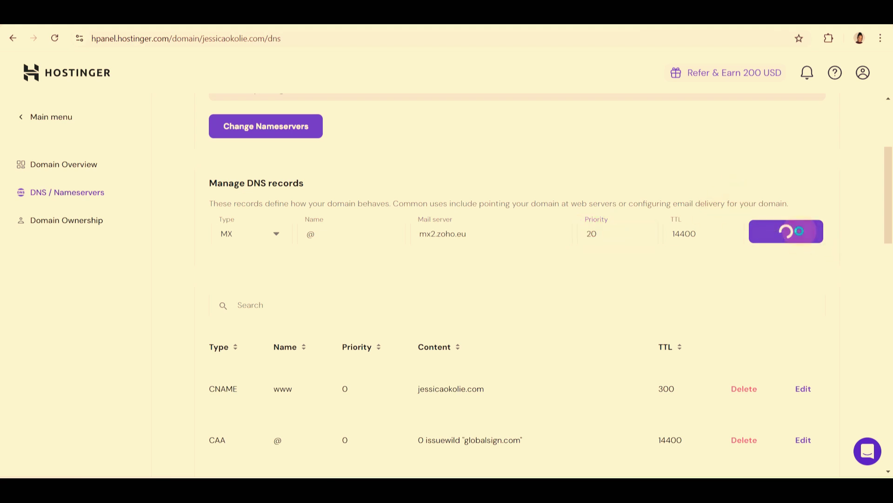
# Add a third MX record for mx3.zoho.eu with priority 50, copying the value from Zoho
pyautogui.hotkey('ctrl', 'Tab')
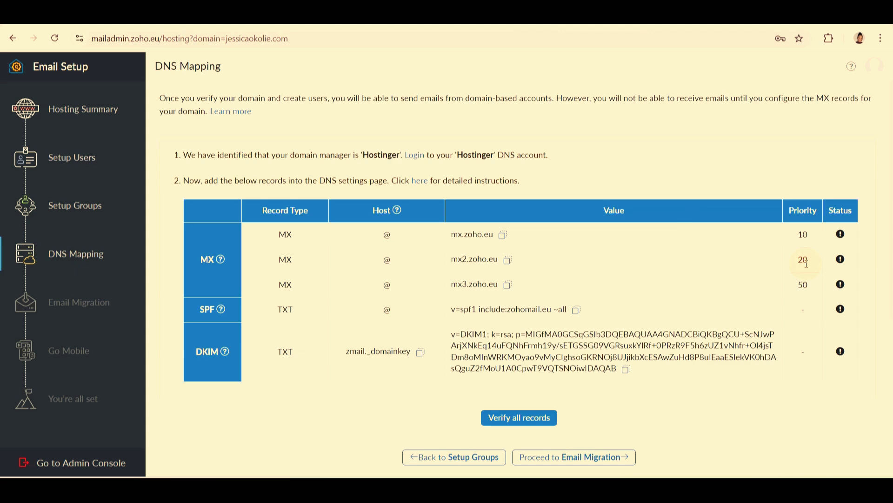
pyautogui.click(507, 285)
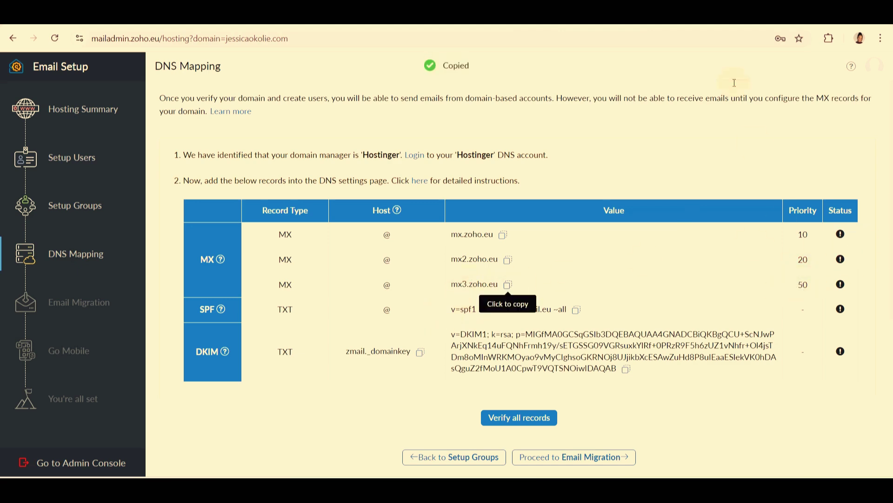
pyautogui.hotkey('ctrl', 'Tab')
pyautogui.click(295, 236)
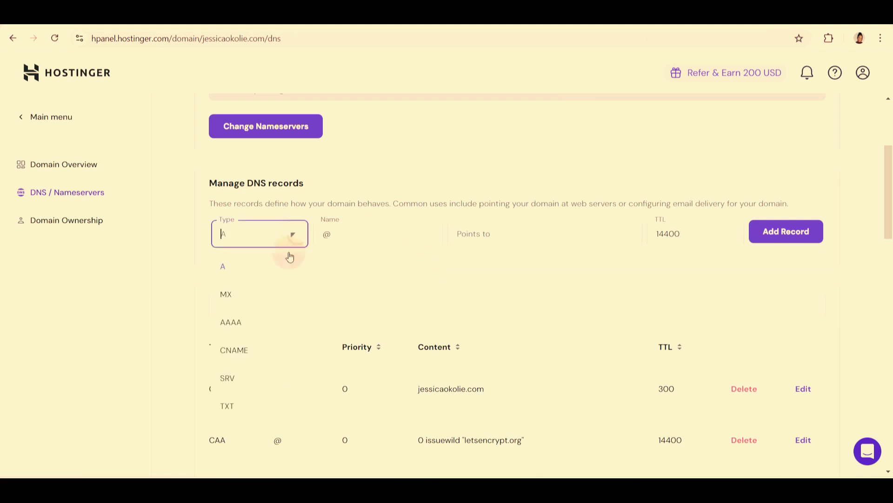
pyautogui.click(269, 296)
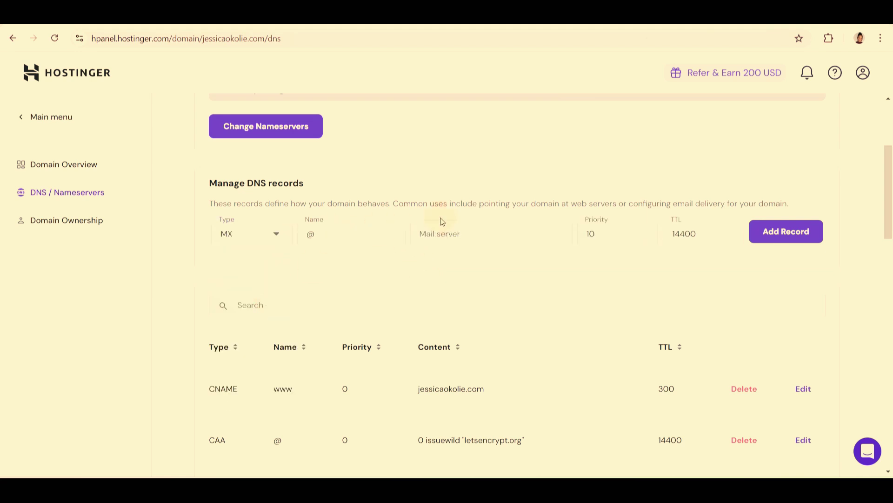
pyautogui.click(448, 235)
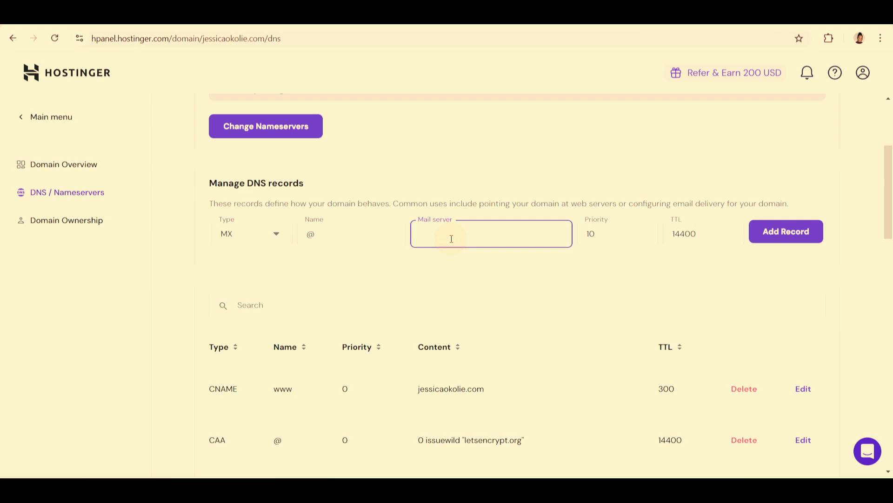
pyautogui.write('mx3.zoho.eu')
pyautogui.click(609, 237)
pyautogui.moveTo(608, 236); pyautogui.dragTo(570, 228)
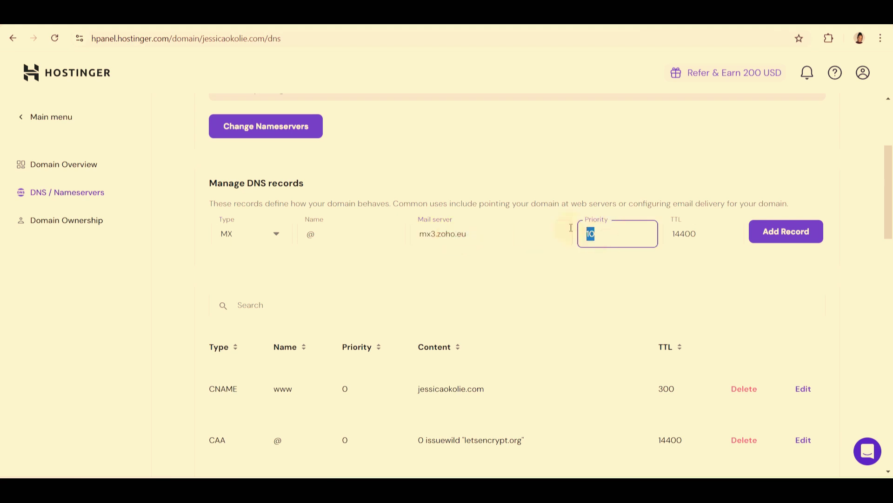
pyautogui.write('50')
pyautogui.click(811, 239)
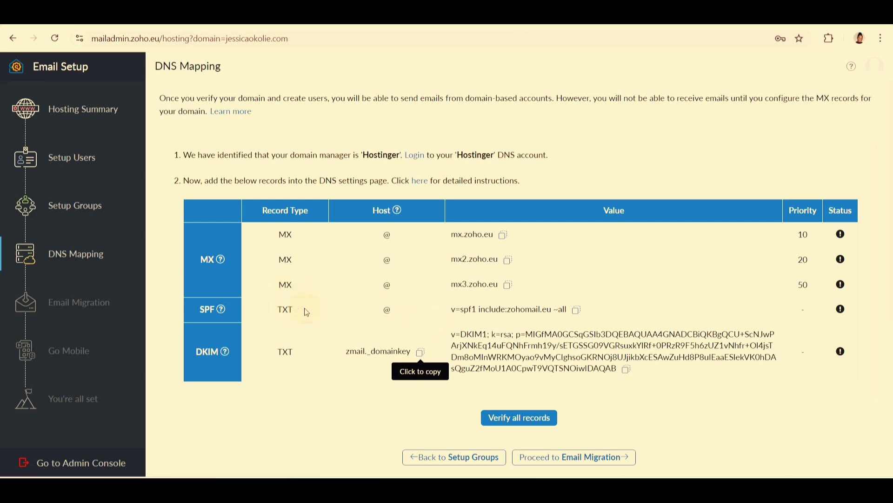
# Add a TXT record at @ with the copied SPF value v=spf1 include:zohomail.eu ~all
pyautogui.click(575, 309)
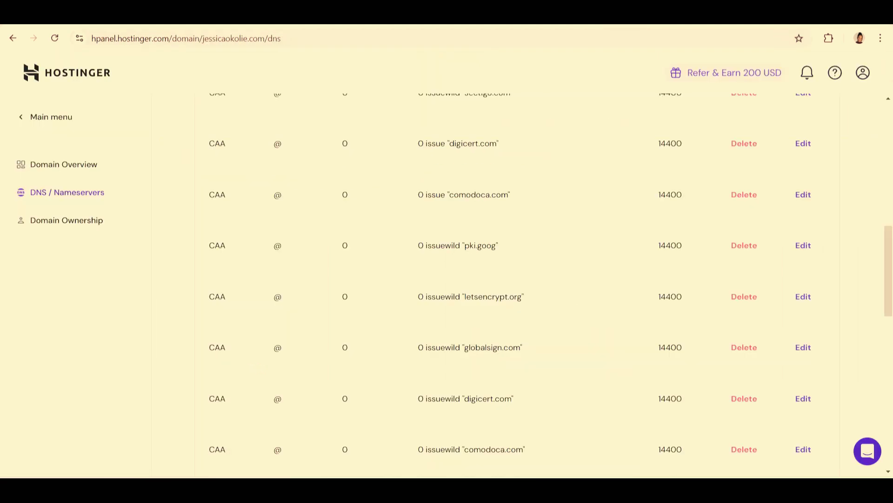
pyautogui.scroll(5, 517, 272)
pyautogui.scroll(3, 514, 270)
pyautogui.scroll(3, 514, 270)
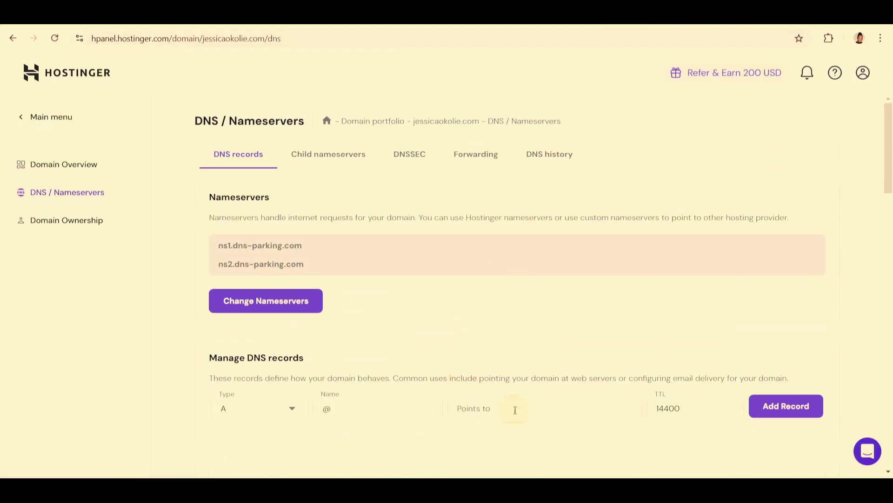
pyautogui.click(258, 292)
pyautogui.click(230, 382)
pyautogui.click(365, 289)
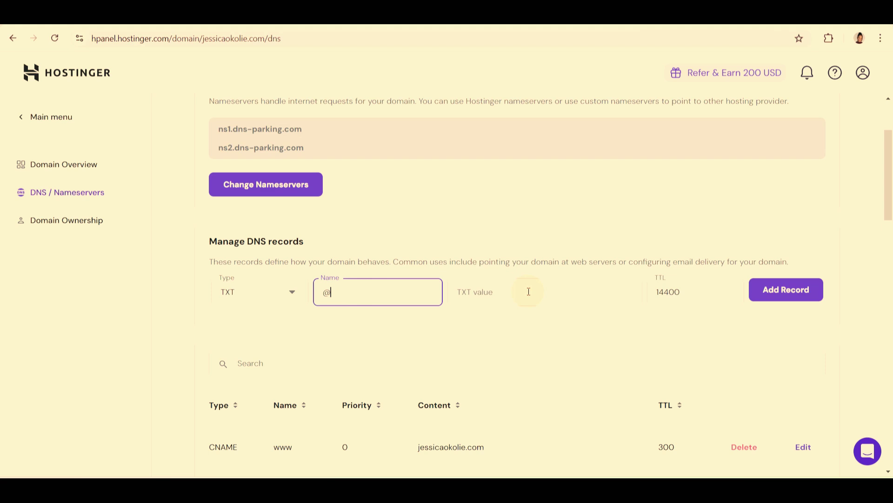
pyautogui.click(522, 291)
pyautogui.hotkey('ctrl', 'v')
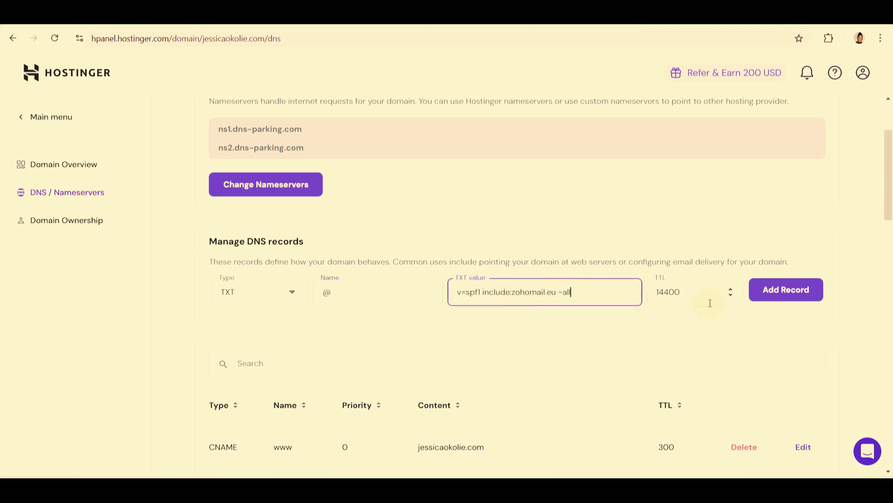
pyautogui.click(783, 292)
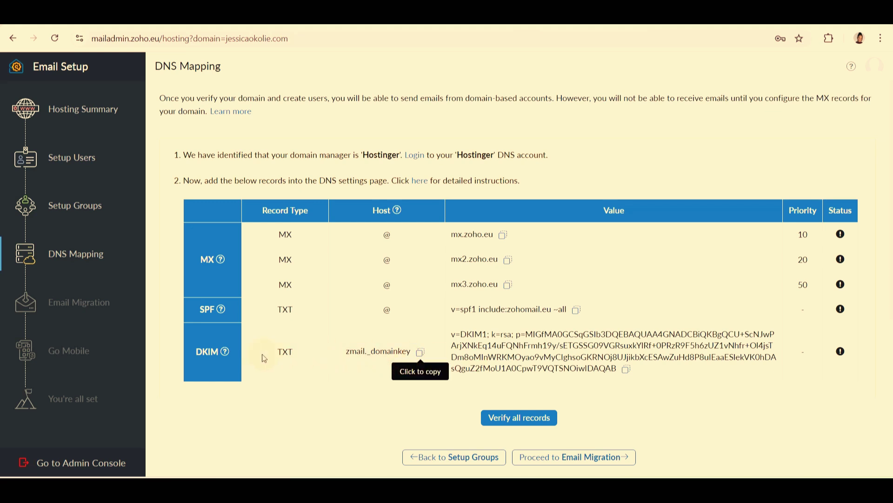
# Copy the DKIM host from Zoho and start a TXT record named zmail._domainkey in Hostinger
pyautogui.click(421, 354)
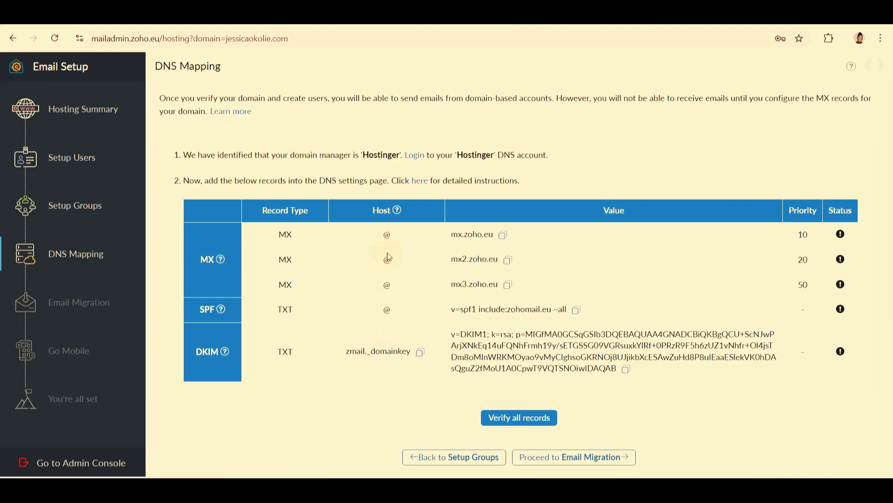
pyautogui.click(422, 353)
pyautogui.hotkey('alt', 'Tab')
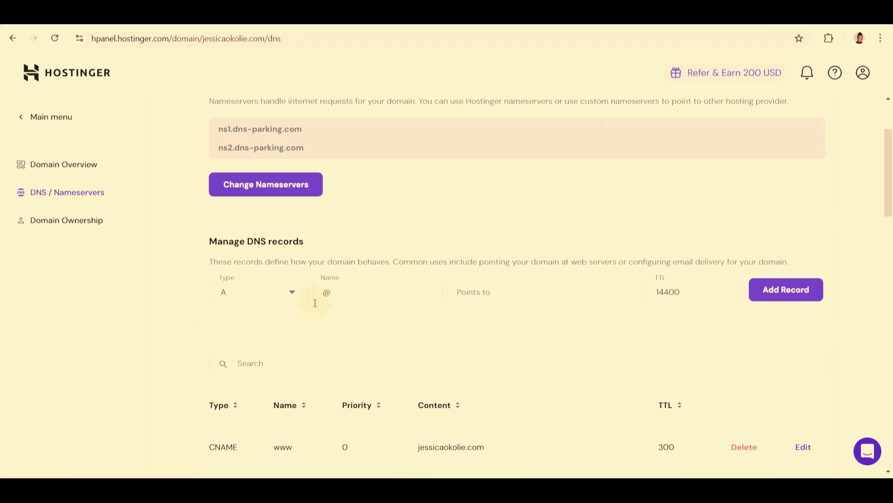
pyautogui.click(299, 296)
pyautogui.scroll(-3, 235, 385)
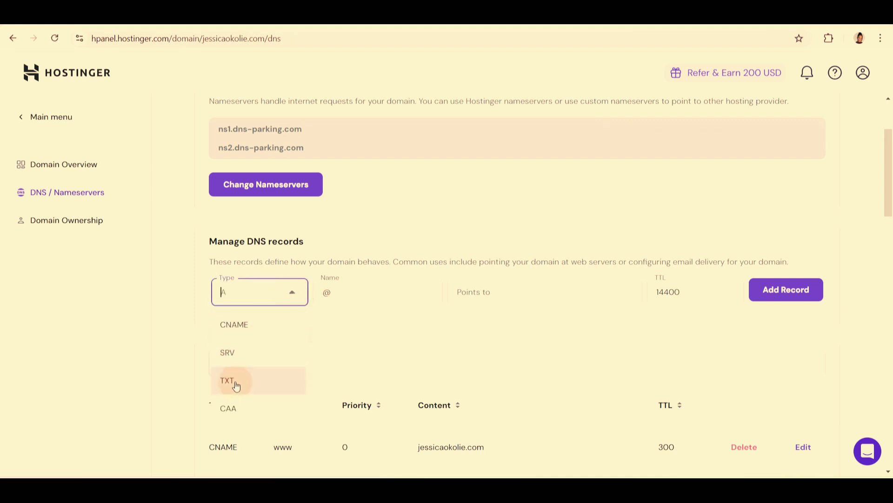
pyautogui.click(237, 375)
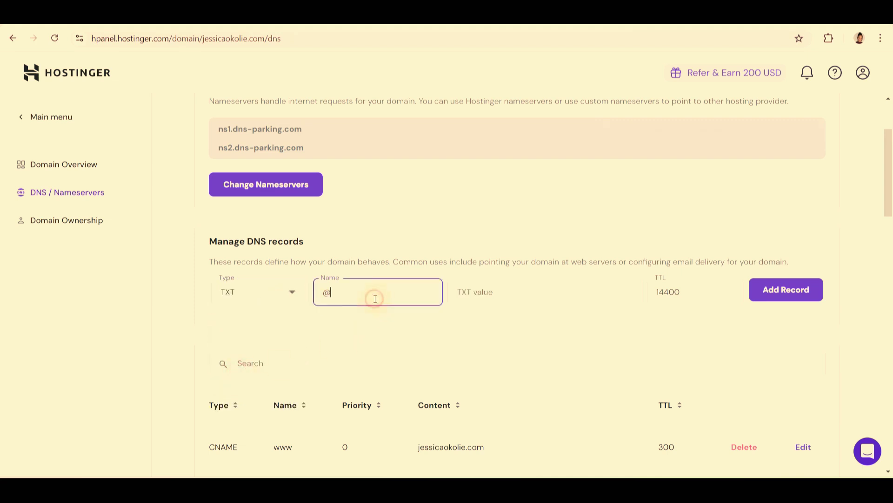
pyautogui.moveTo(380, 299); pyautogui.dragTo(309, 297)
pyautogui.write('zmail._domainkey')
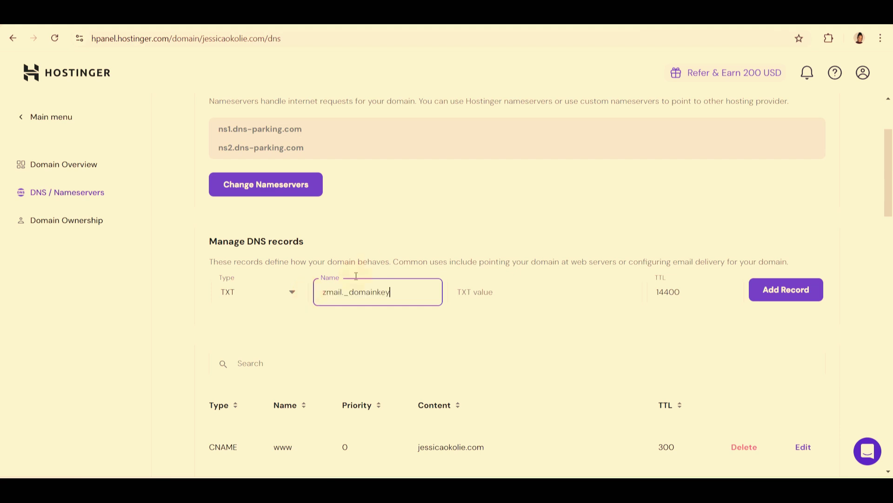
# Copy Zoho's long DKIM key, paste it as the TXT value and save the record
pyautogui.hotkey('ctrl', 'Tab')
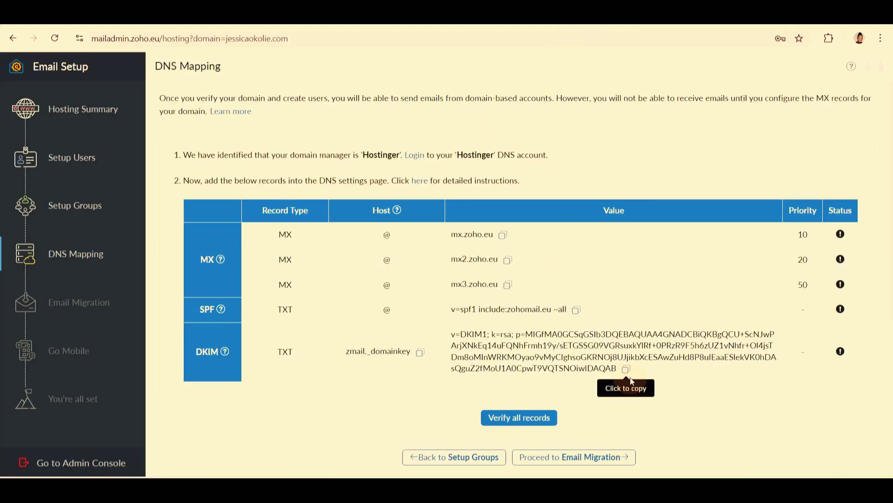
pyautogui.click(626, 369)
pyautogui.click(627, 369)
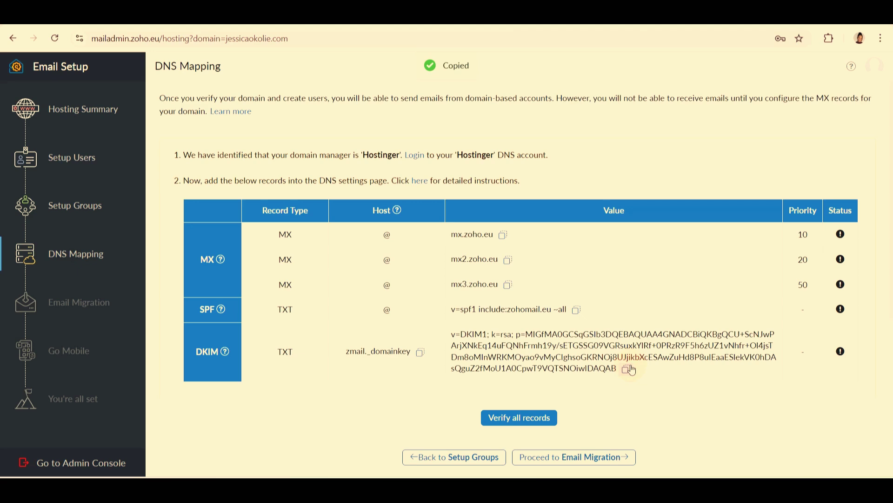
pyautogui.hotkey('ctrl', 'Tab')
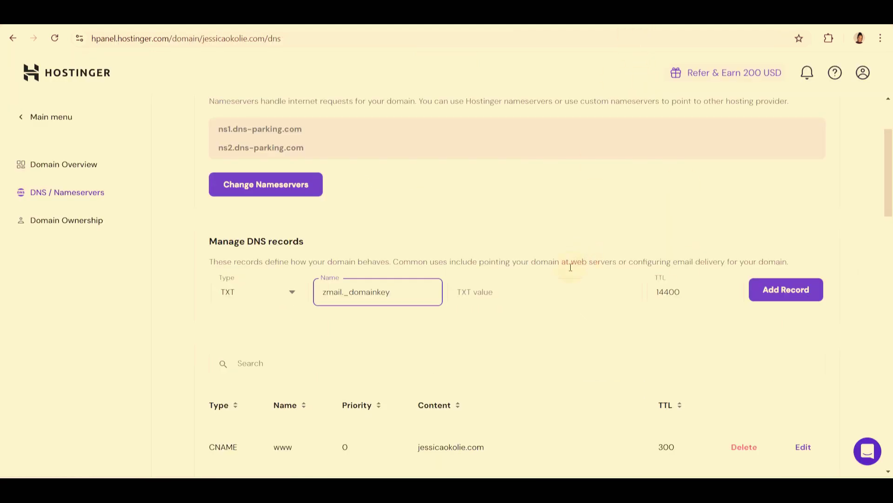
pyautogui.click(523, 296)
pyautogui.hotkey('ctrl', 'v')
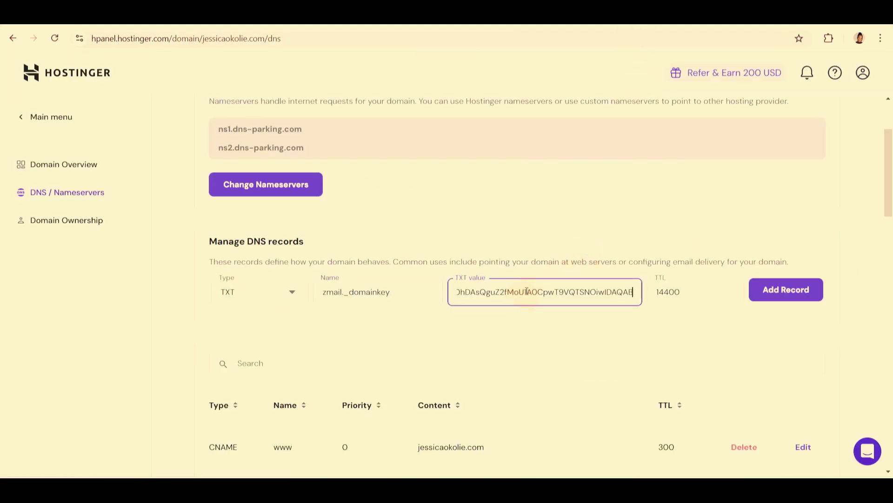
pyautogui.click(772, 289)
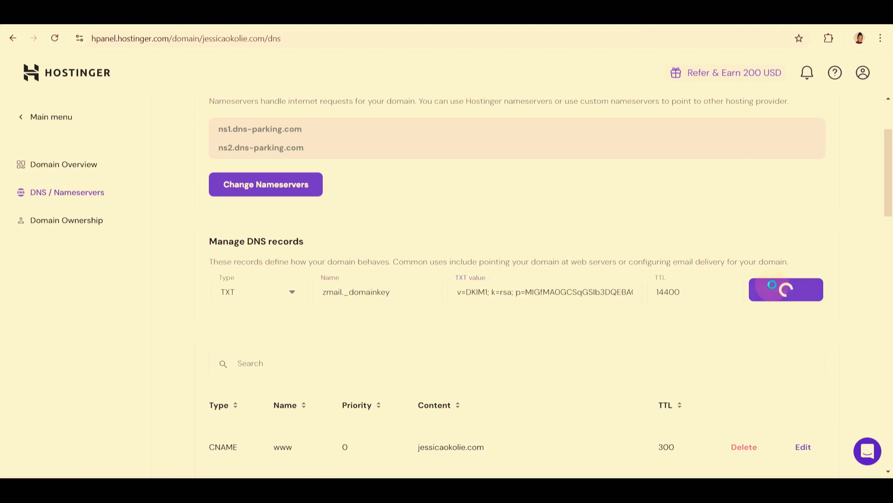
pyautogui.scroll(-5, 645, 340)
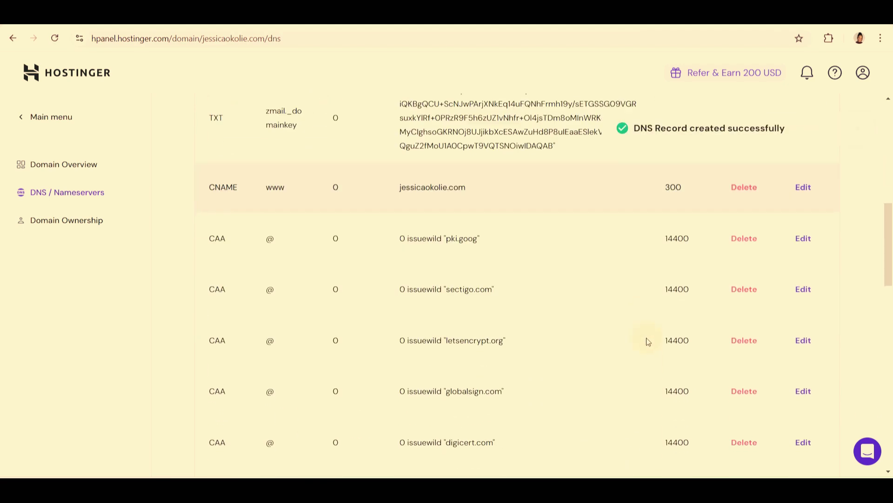
pyautogui.scroll(-3, 647, 342)
pyautogui.scroll(-3, 648, 343)
pyautogui.scroll(1, 568, 315)
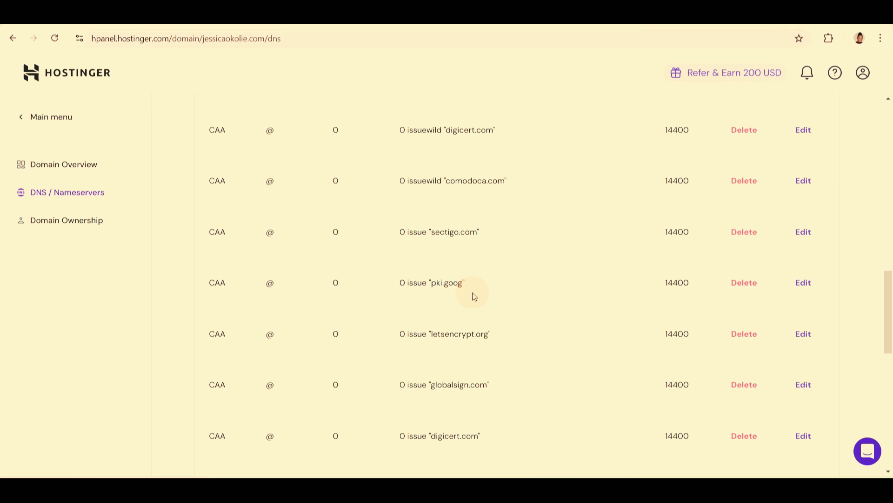
pyautogui.scroll(2, 473, 295)
pyautogui.scroll(3, 511, 286)
pyautogui.scroll(-3, 510, 286)
pyautogui.scroll(-5, 510, 287)
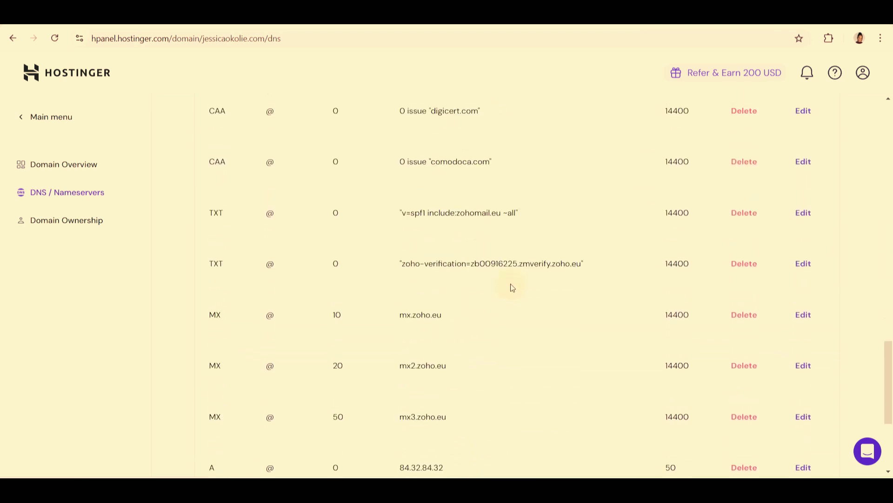
pyautogui.scroll(-3, 323, 263)
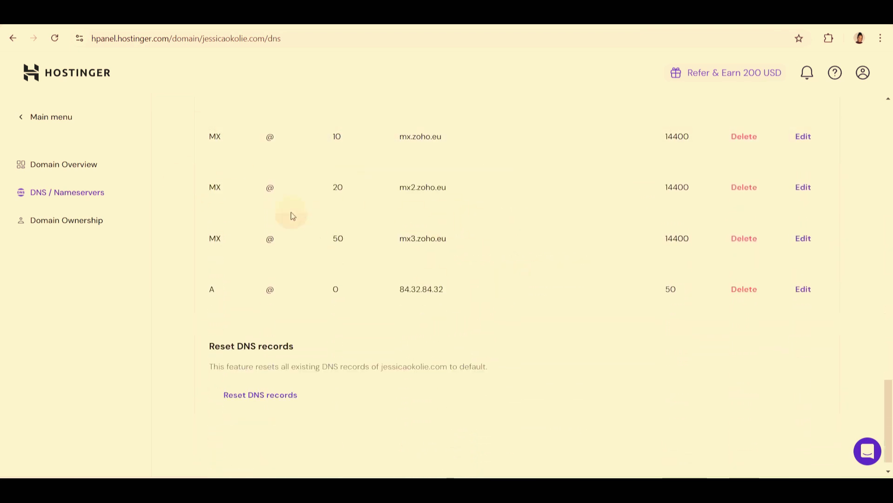
pyautogui.scroll(2, 473, 175)
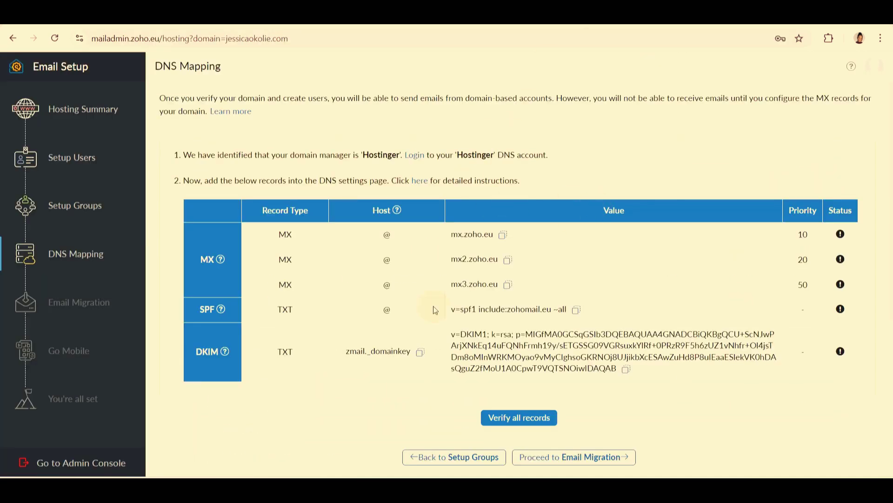
pyautogui.scroll(-2, 488, 411)
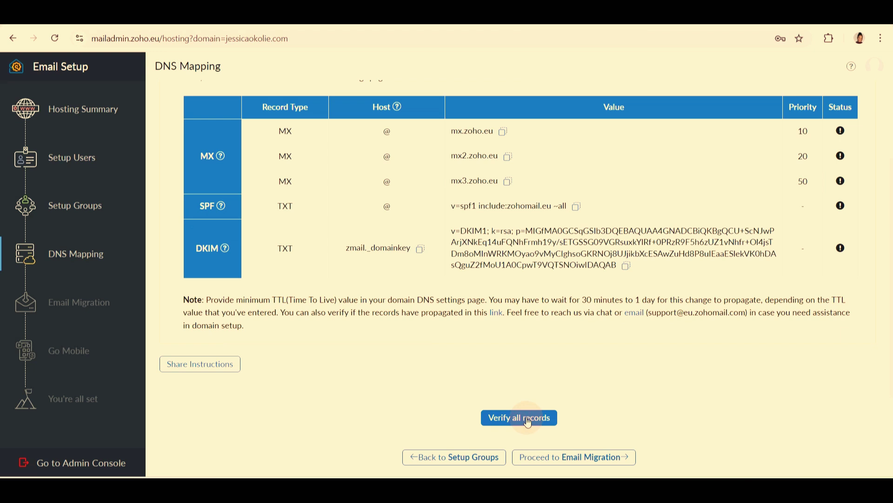
# Verify all the MX, SPF and DKIM records in Zoho's DNS Mapping page
pyautogui.click(527, 419)
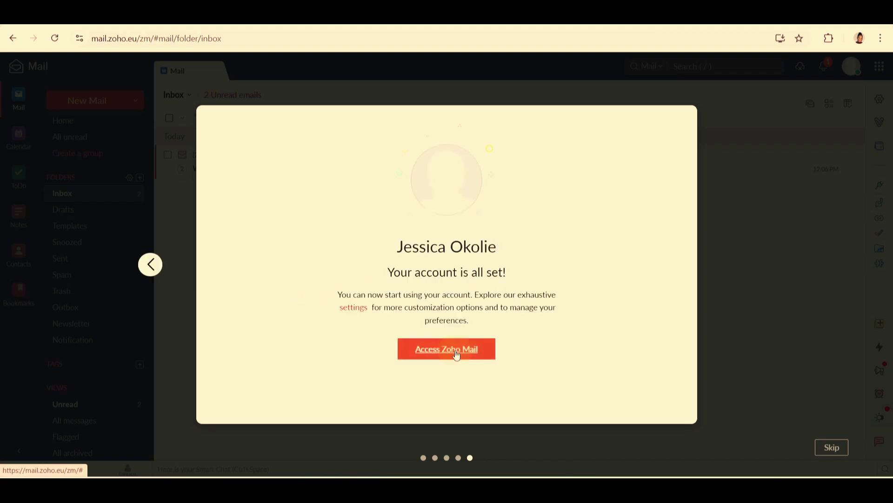
# Access the Zoho Mail inbox from the welcome dialog and start a new email
pyautogui.click(455, 354)
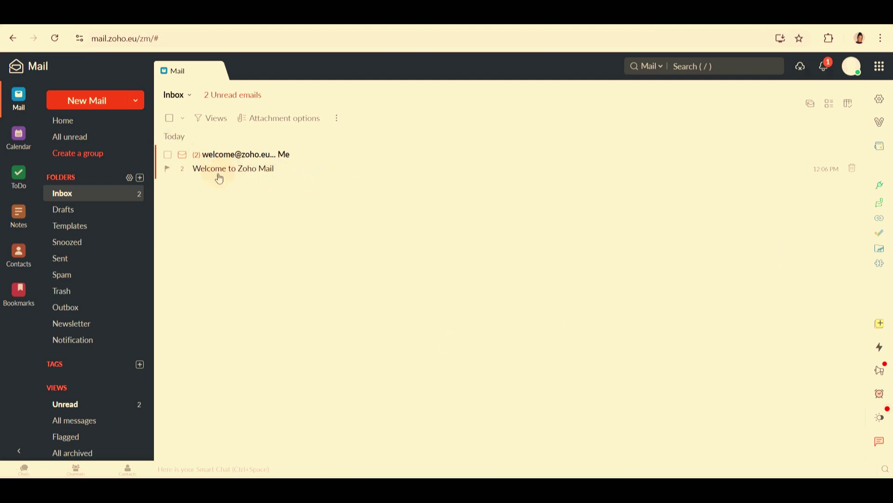
pyautogui.click(87, 103)
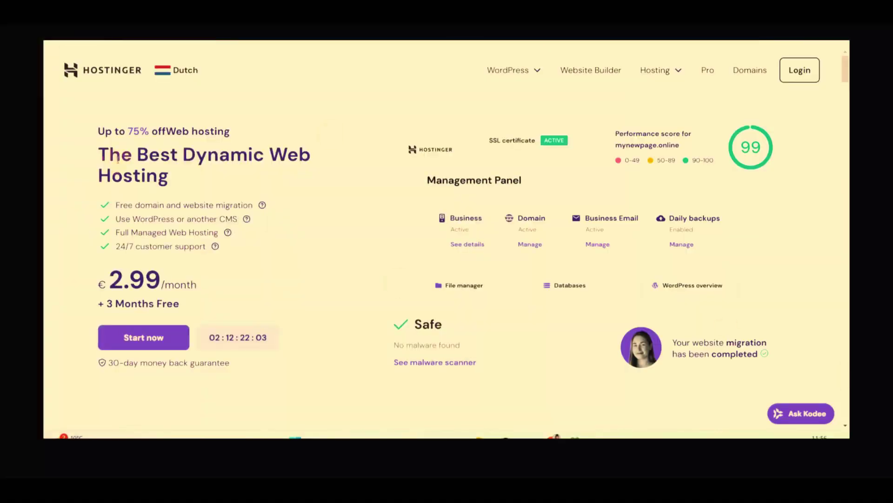
# Highlight the free domain and website migration line in Hostinger's hosting plans
pyautogui.moveTo(116, 206); pyautogui.dragTo(251, 202)
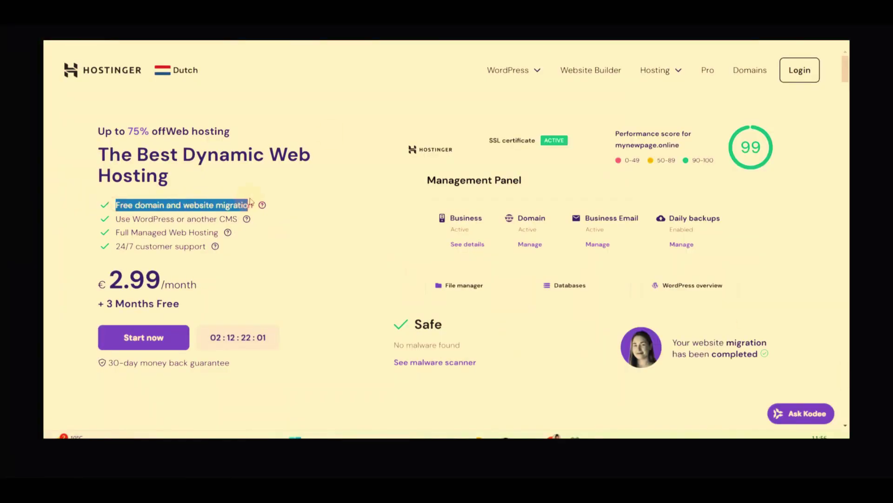
pyautogui.scroll(-2, 263, 280)
pyautogui.scroll(-3, 300, 288)
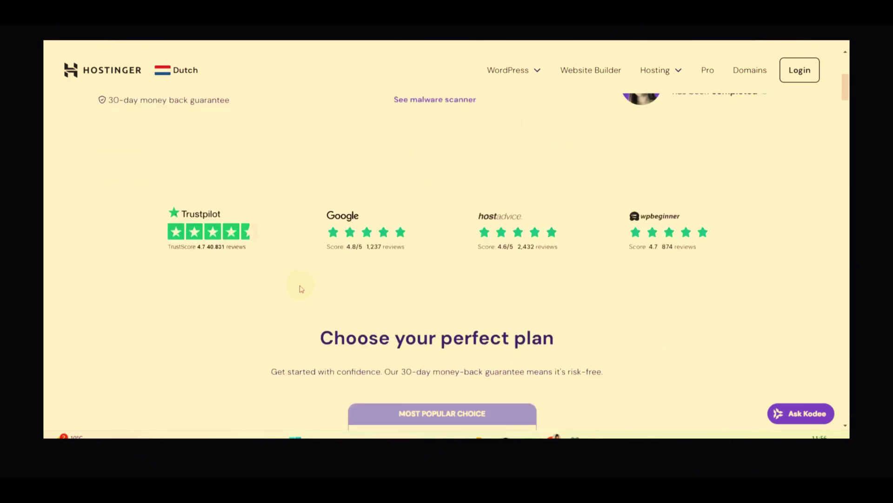
pyautogui.scroll(-4, 300, 287)
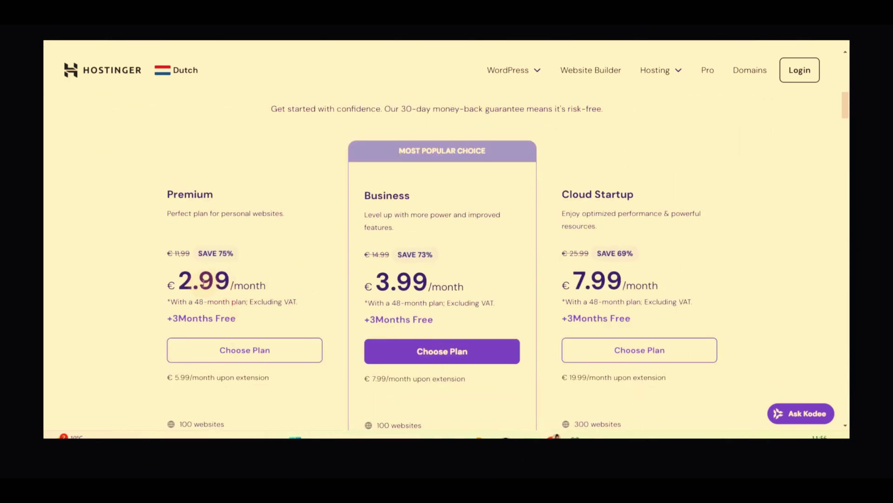
pyautogui.scroll(-3, 230, 290)
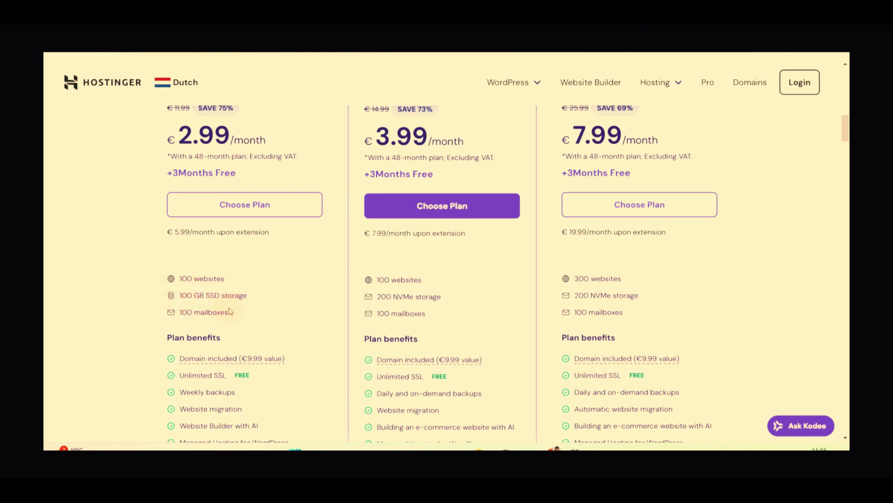
pyautogui.scroll(-2, 231, 312)
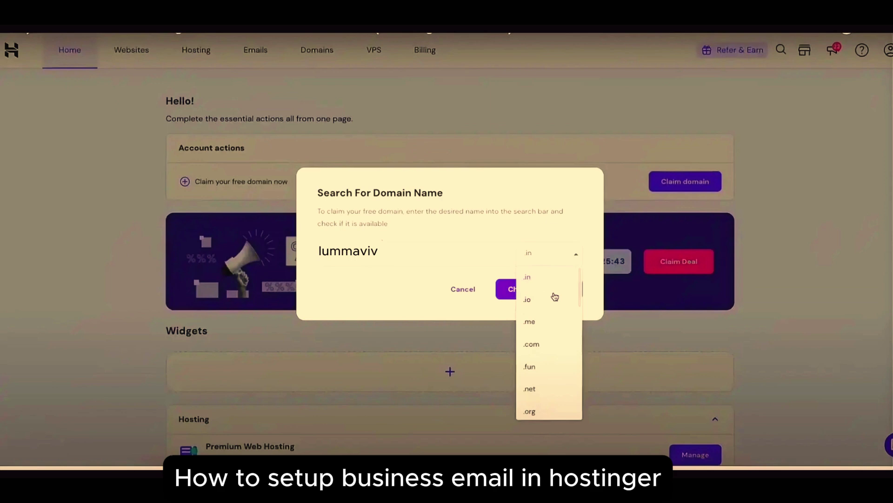
# Choose the .com extension to check lummaviv.com availability as the free domain
pyautogui.click(514, 286)
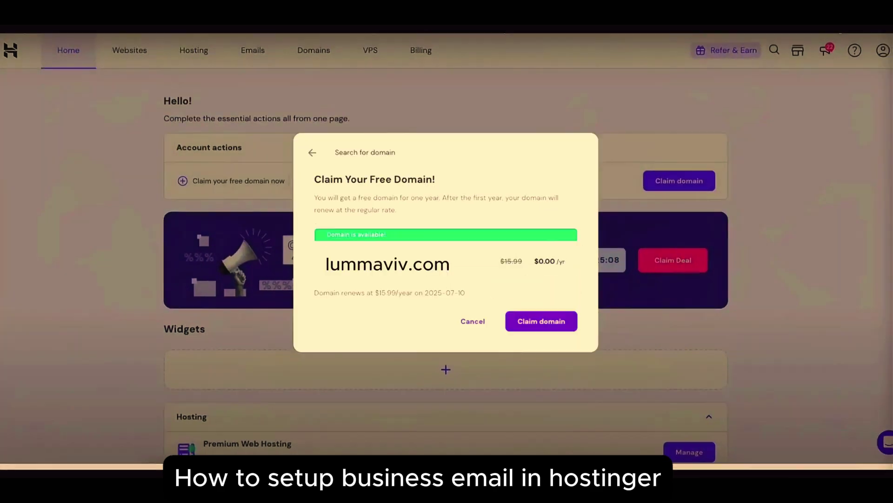